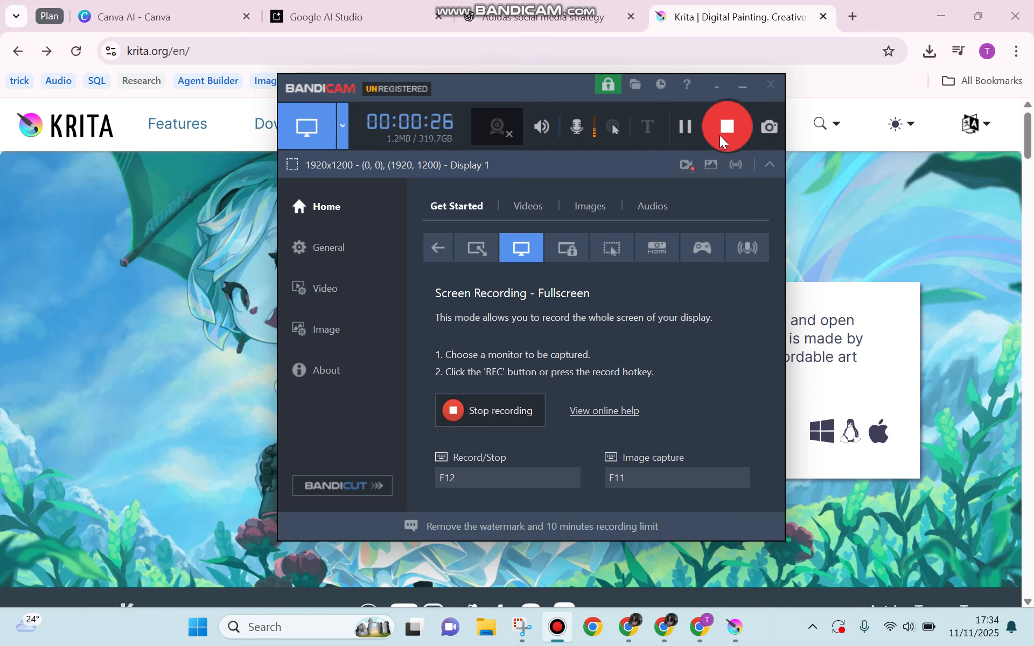
Step: Open Krita's download page and show the already downloaded krita-x64-5.2.13-setup (1).exe installer in its folder
click(742, 86)
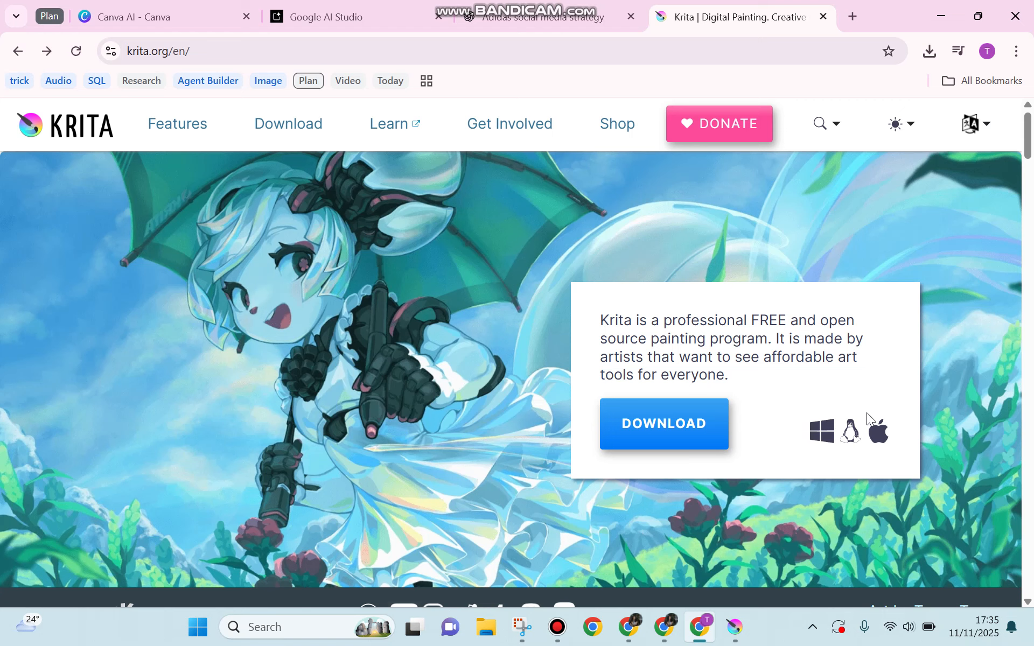
click(646, 425)
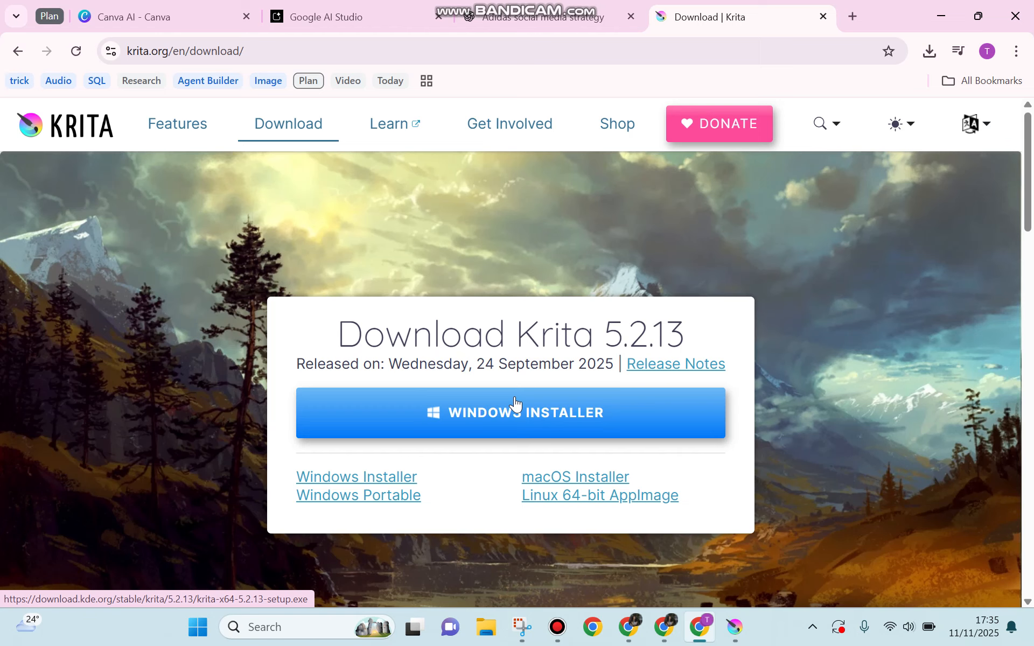
click(929, 50)
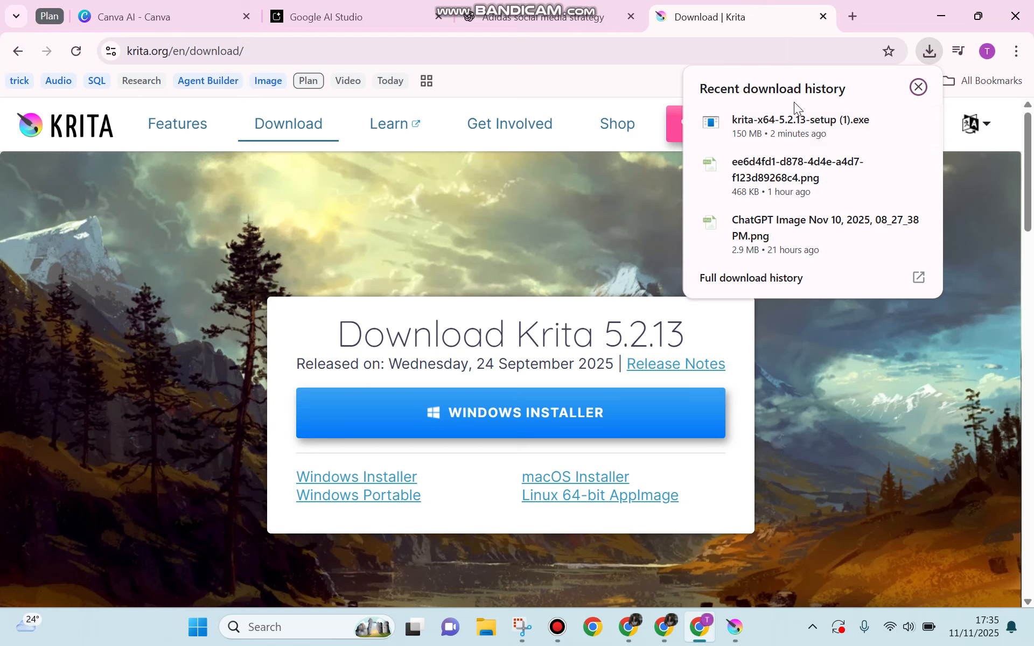
mouse_move(887, 132)
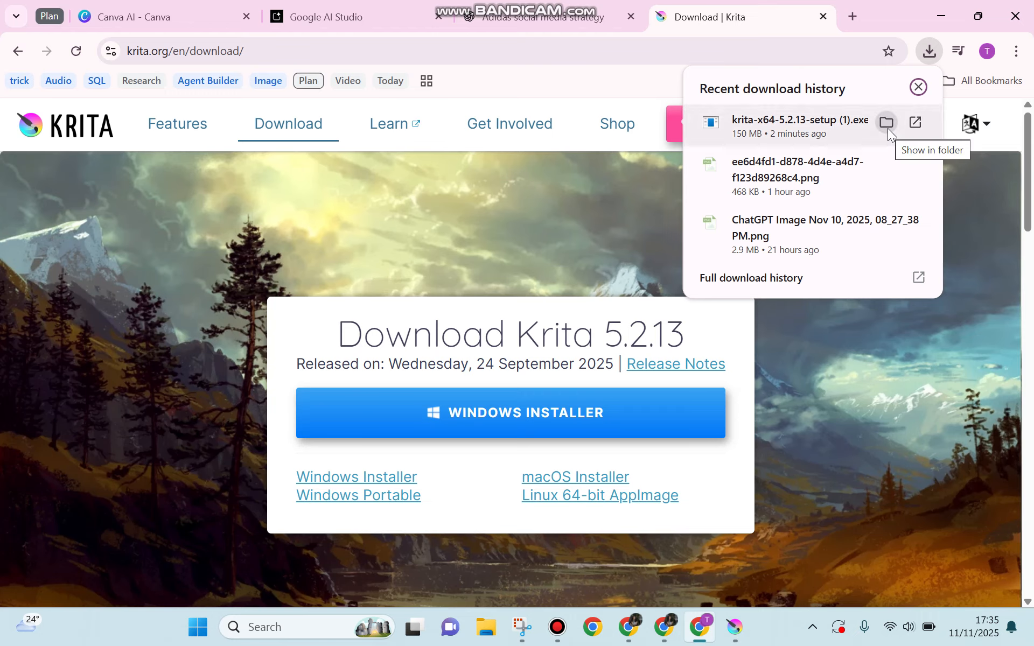
click(888, 128)
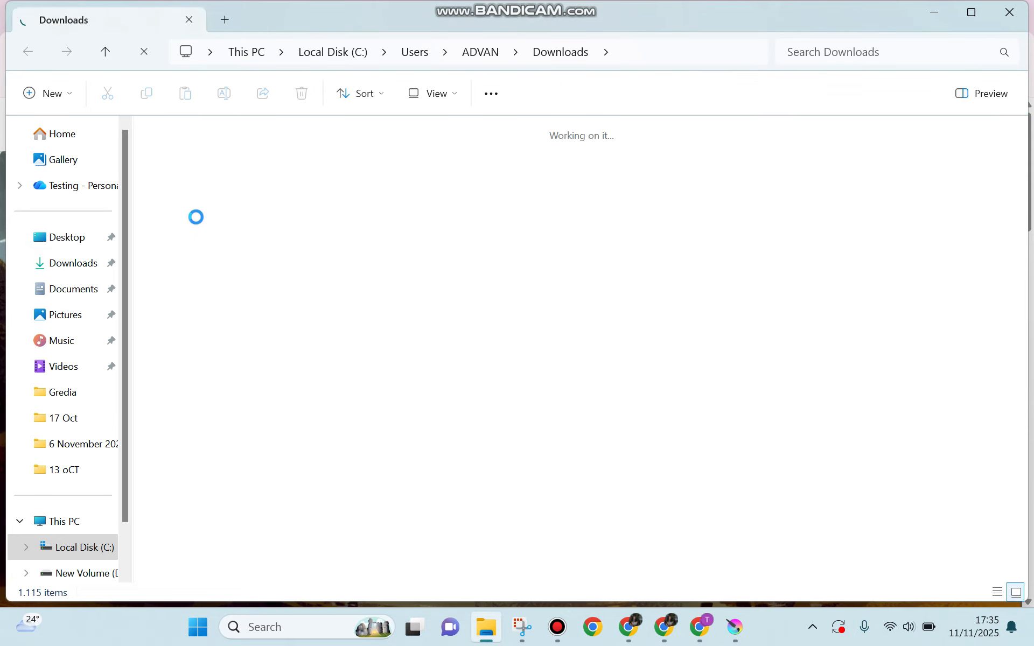
click(935, 11)
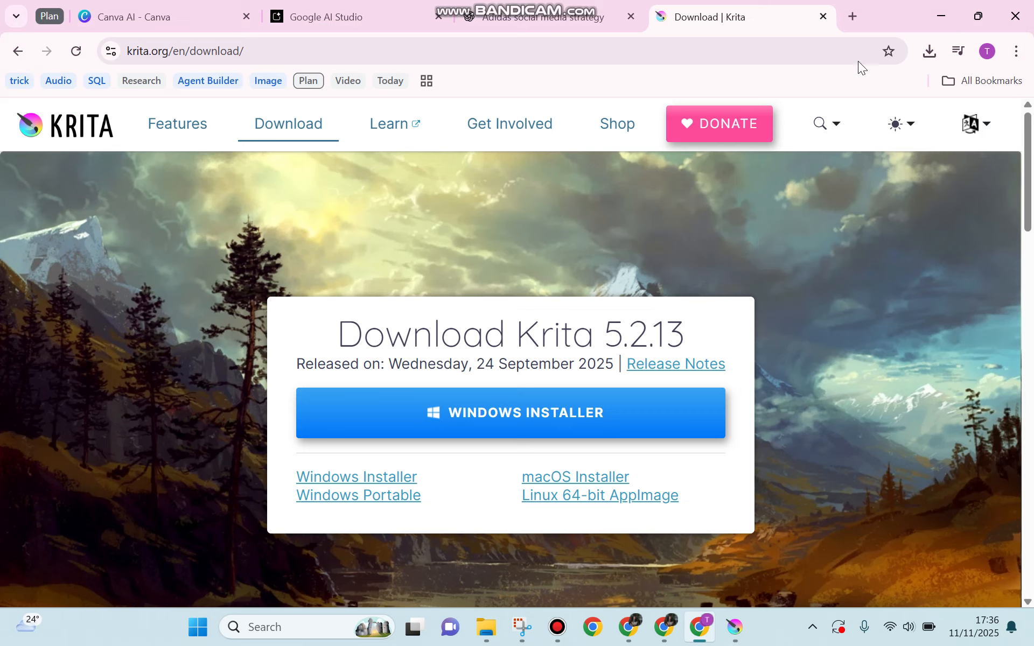
Step: Switch to the desktop and launch Krita from its shortcut
click(941, 16)
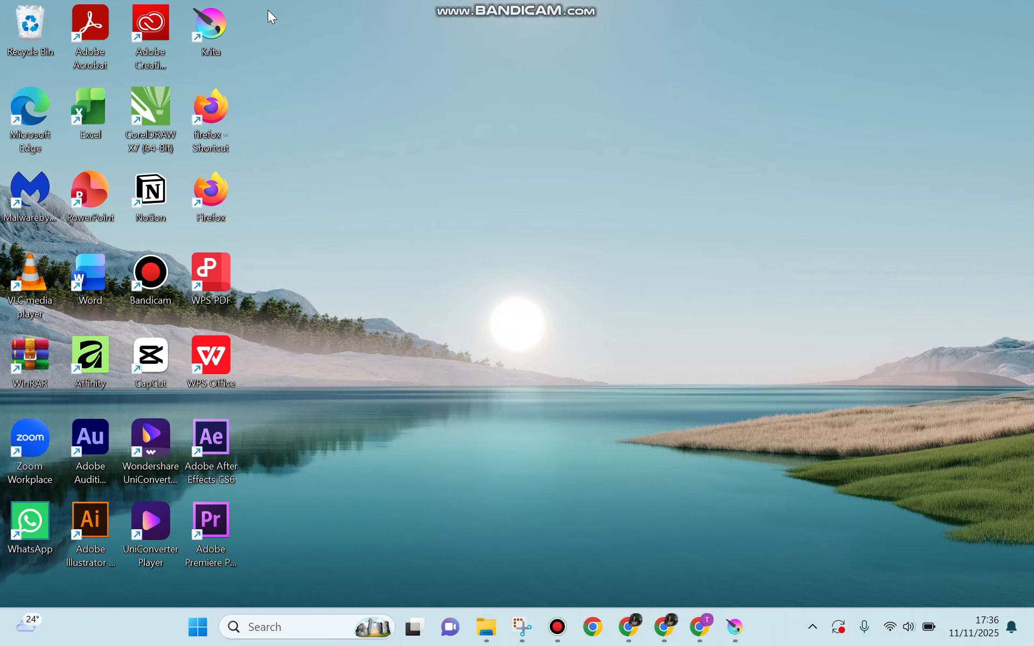
click(209, 27)
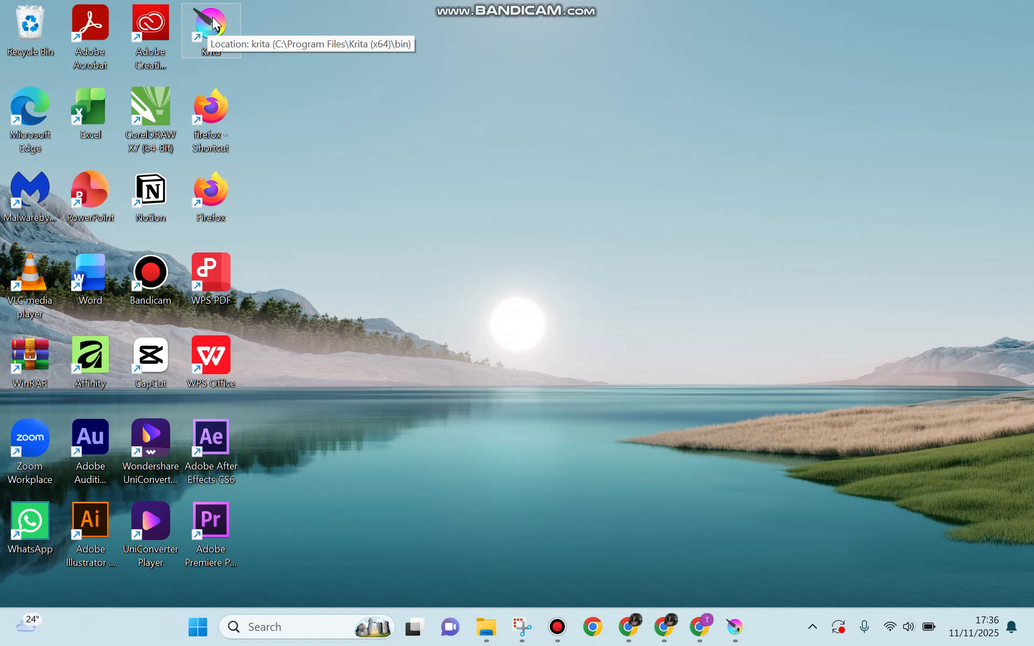
mouse_move(630, 6)
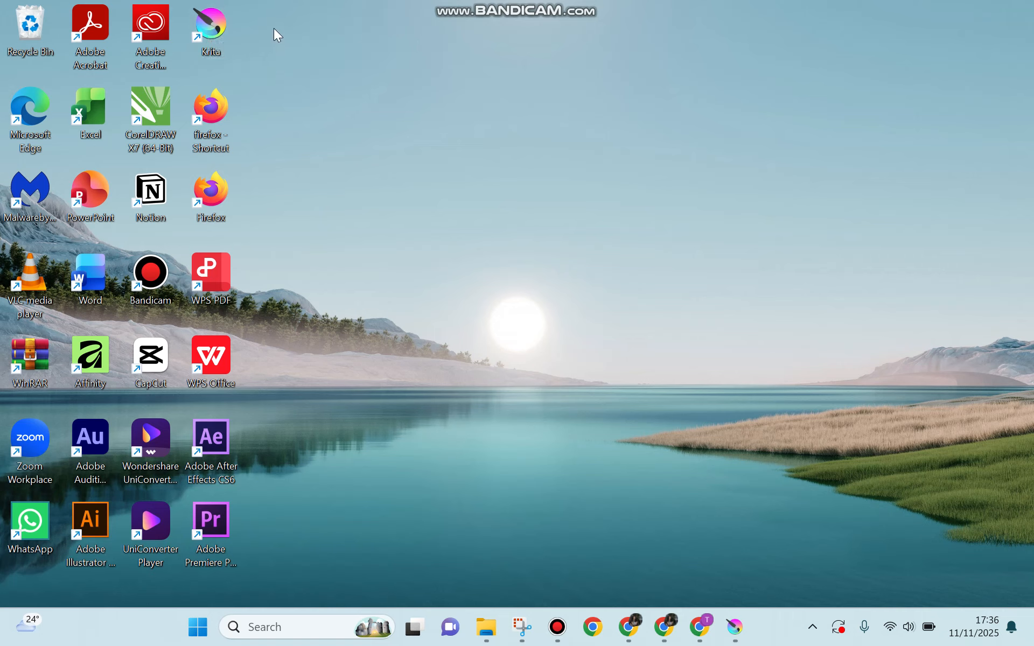
double_click(219, 33)
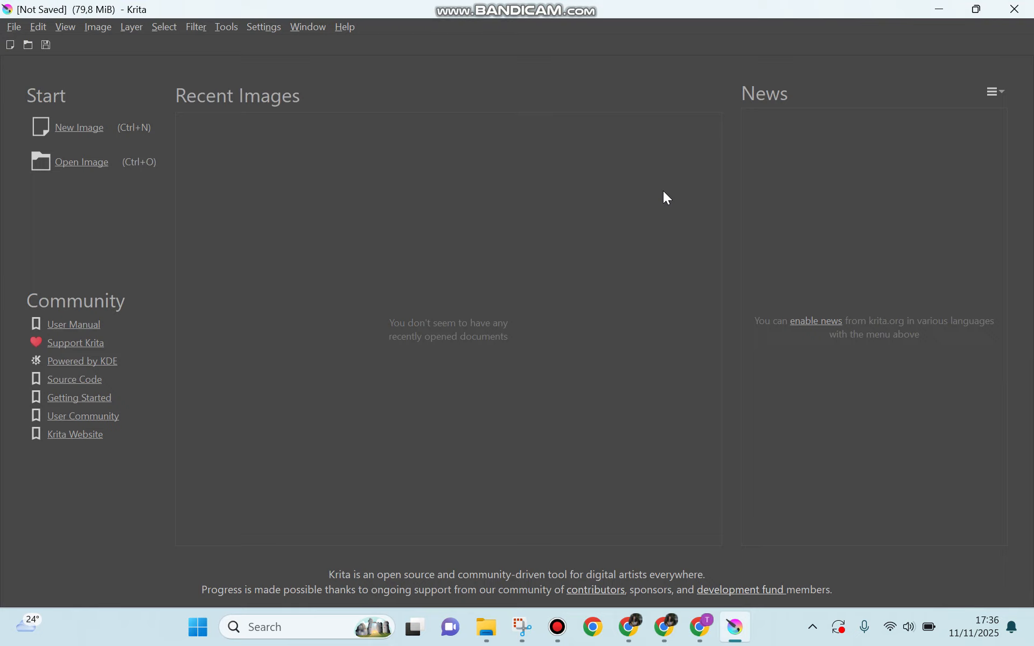
Step: Create a new custom document of 3508 × 2480 px at 300 pixels/inch in RGB/Alpha, 8-bit integer/channel
click(15, 27)
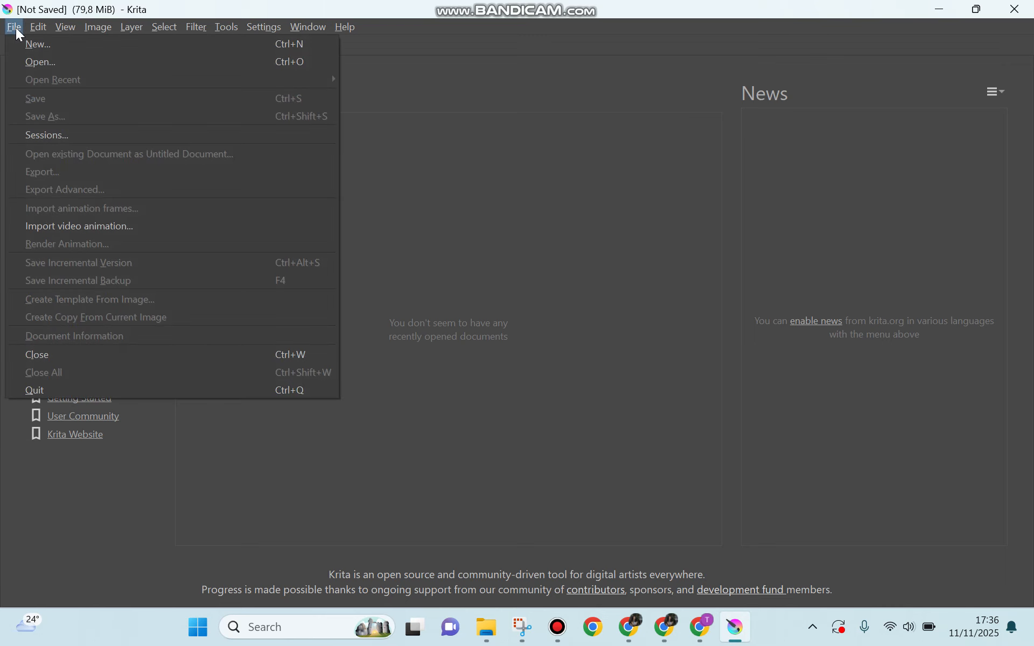
click(48, 51)
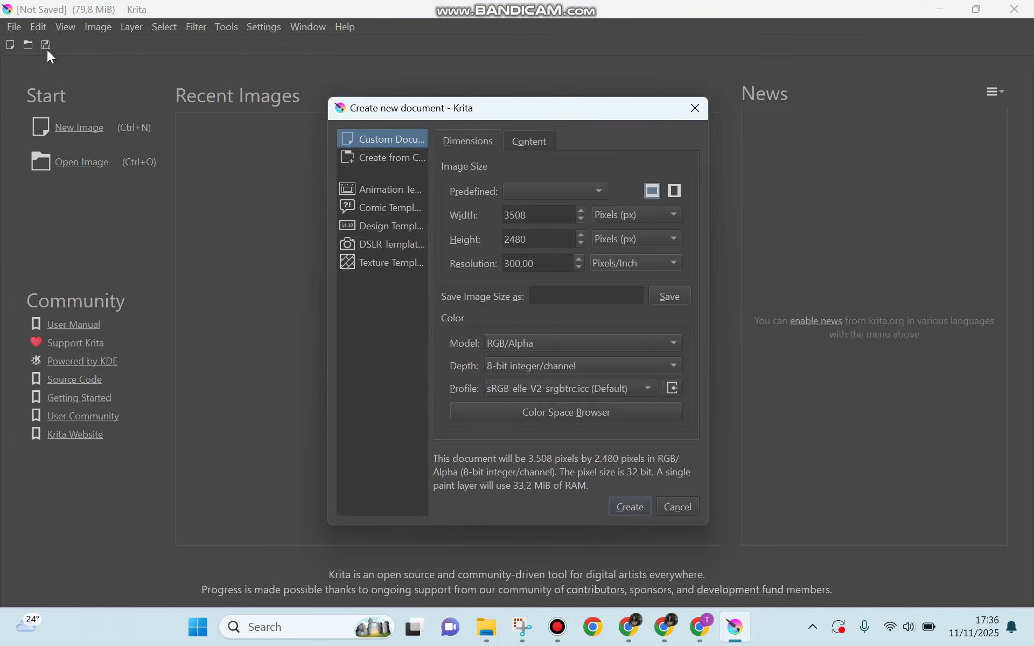
click(506, 192)
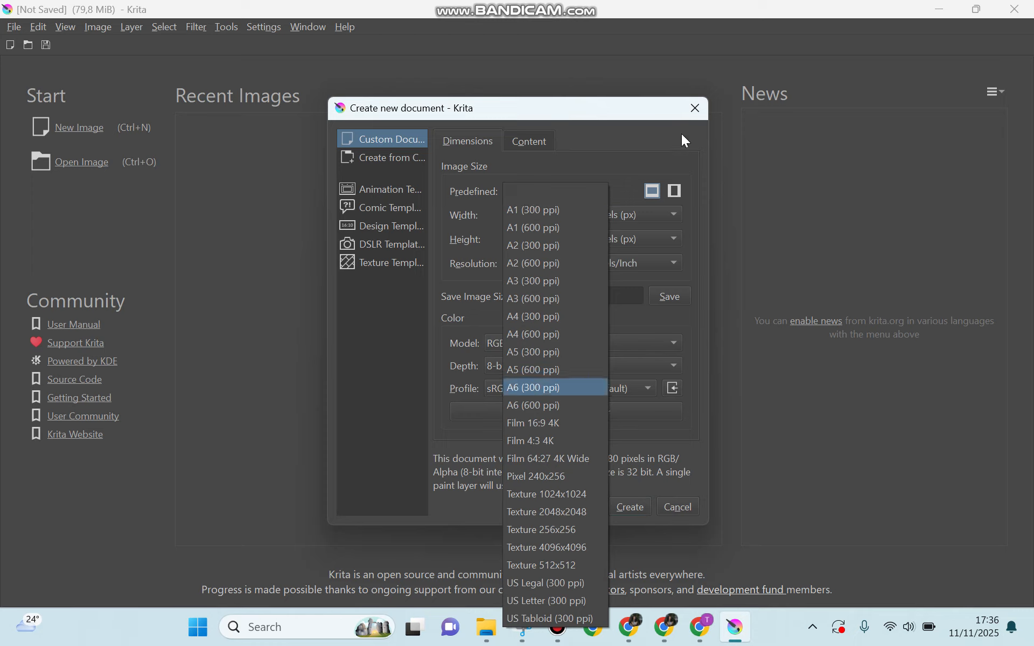
click(653, 167)
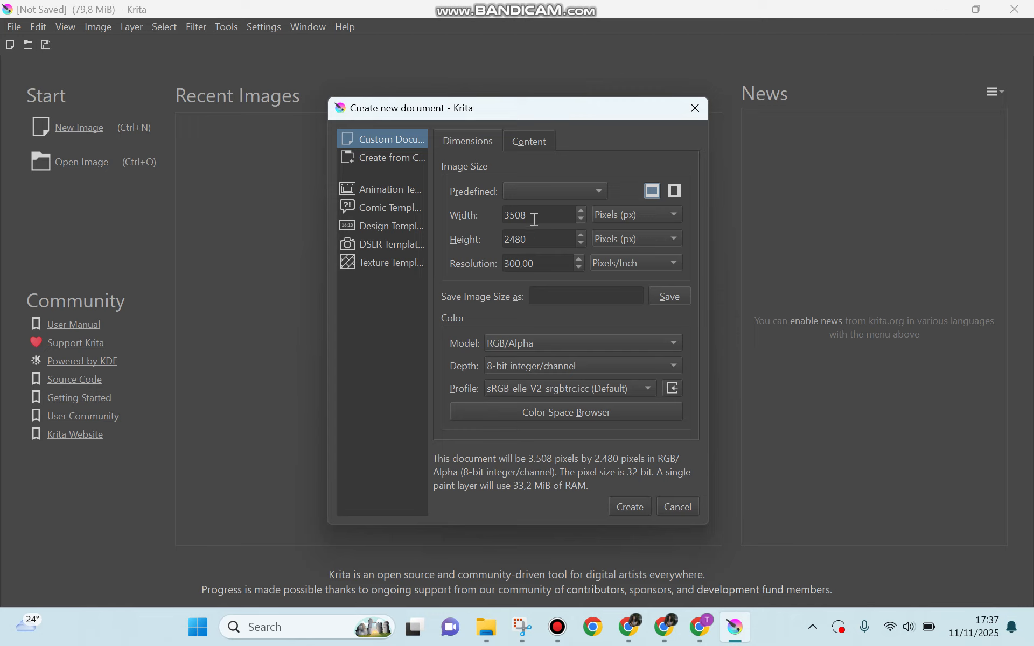
click(620, 218)
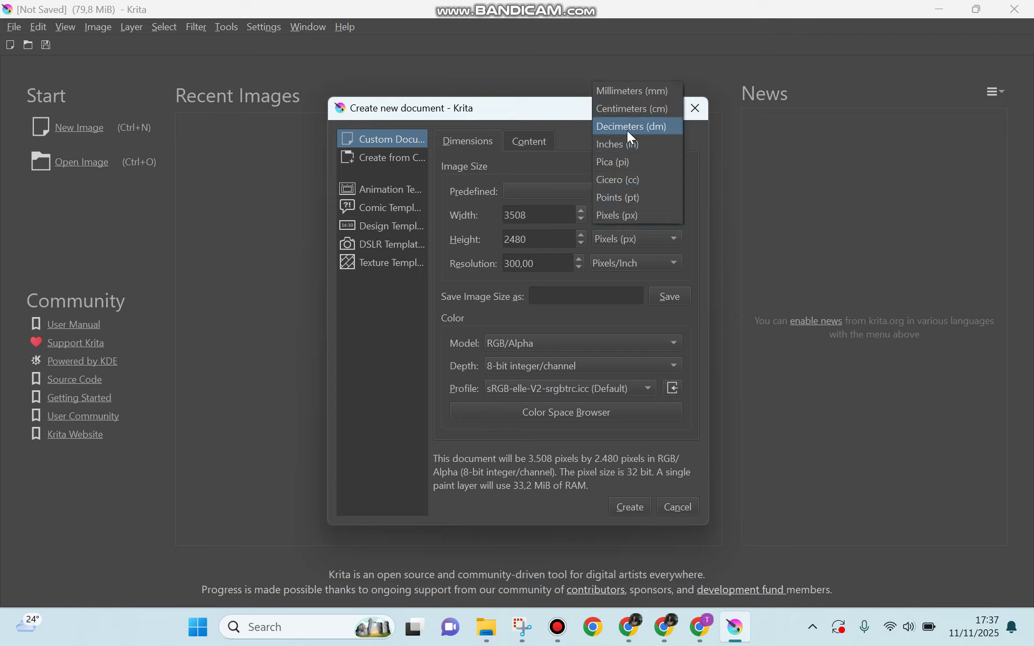
click(476, 187)
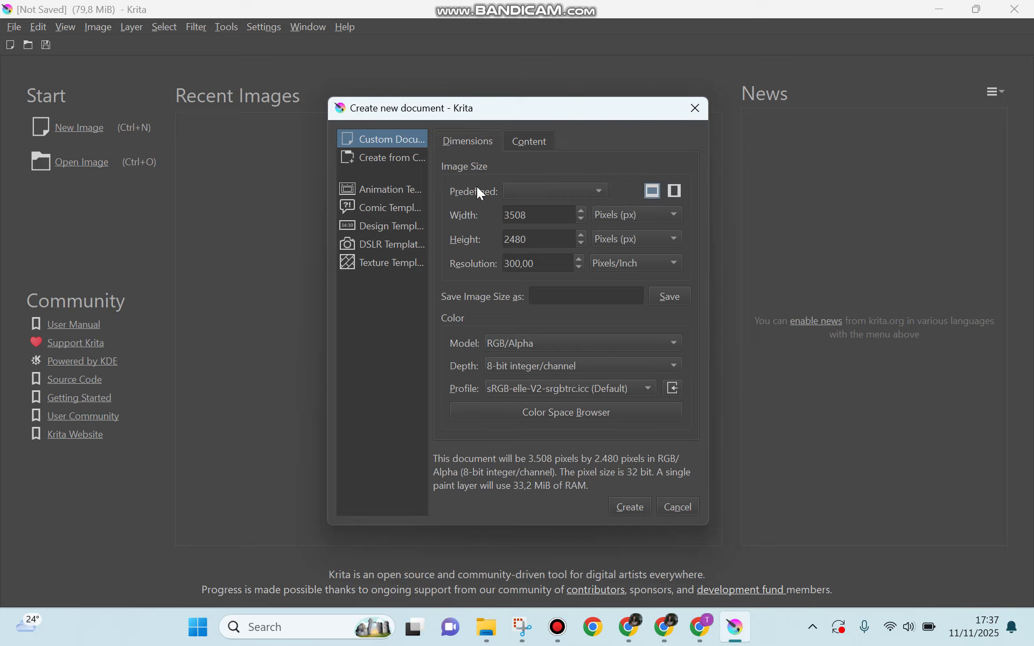
click(625, 509)
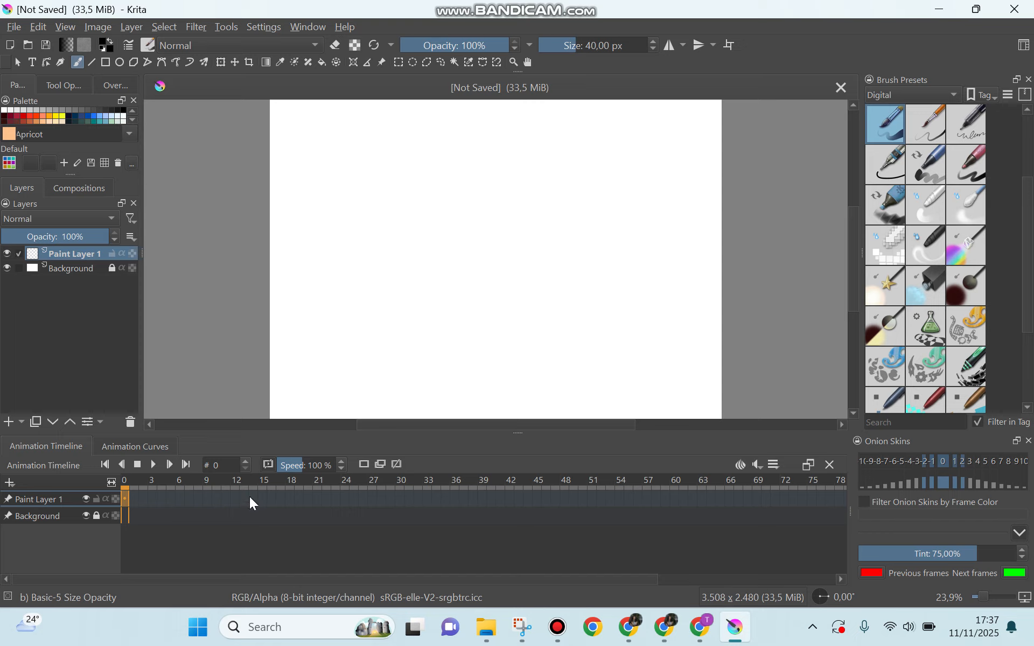
Step: Apply the Animation workspace to the window
click(299, 28)
mouse_move(321, 76)
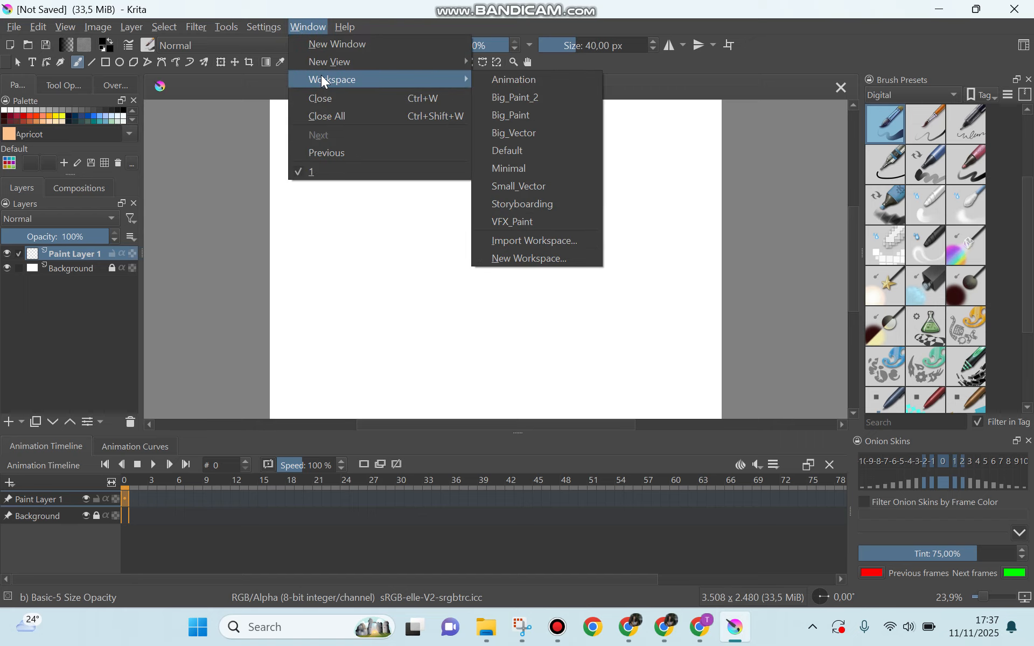
click(508, 80)
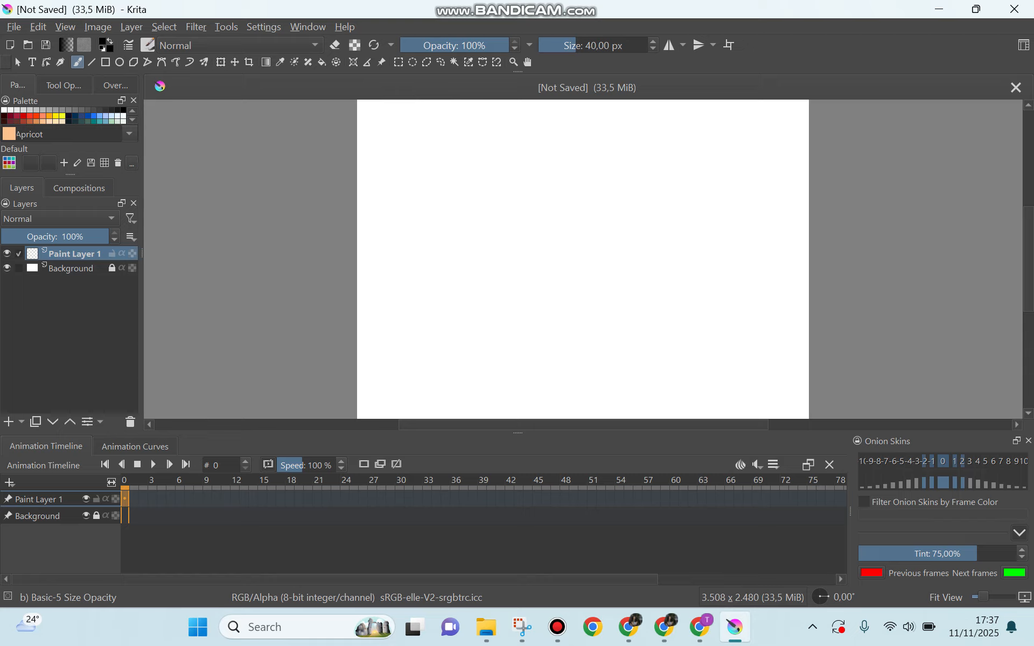
Step: Show the Brush Presets and Advanced Color Selector dockers
click(274, 26)
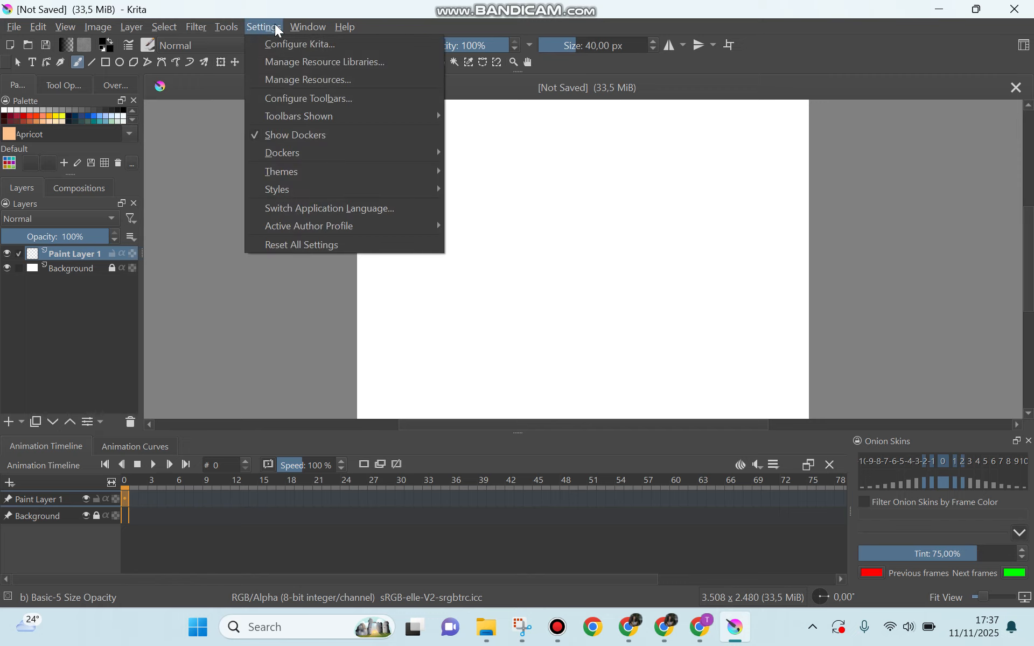
mouse_move(312, 149)
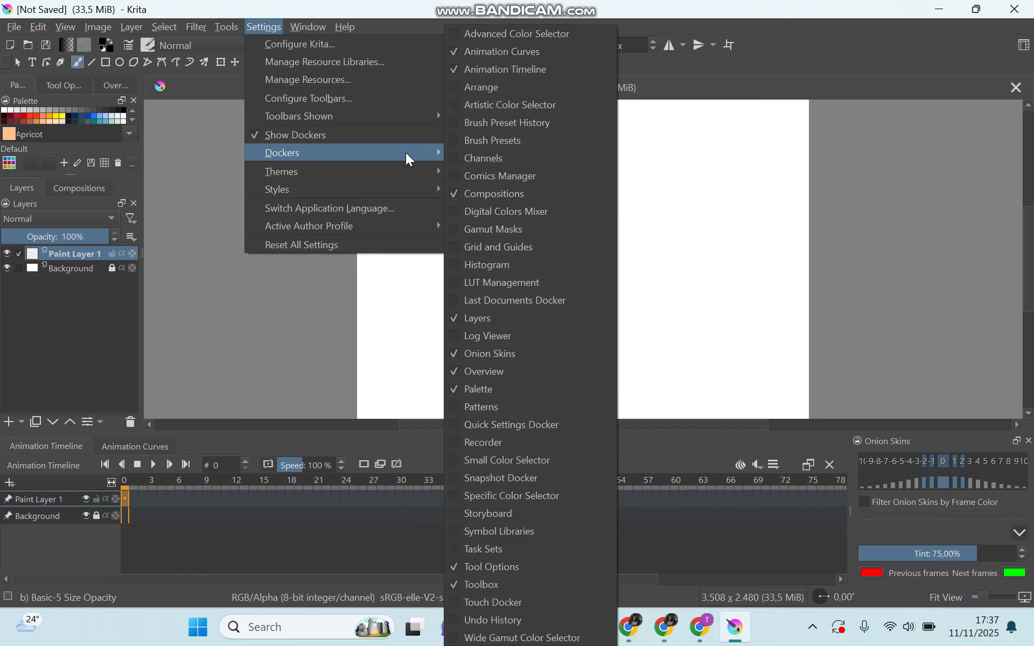
click(491, 141)
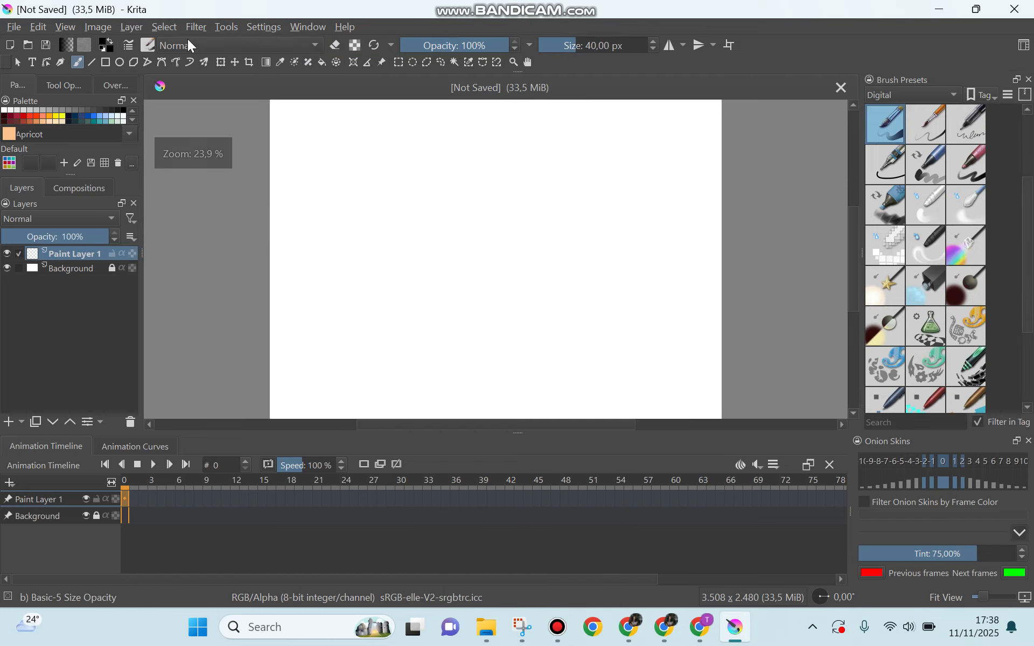
click(258, 26)
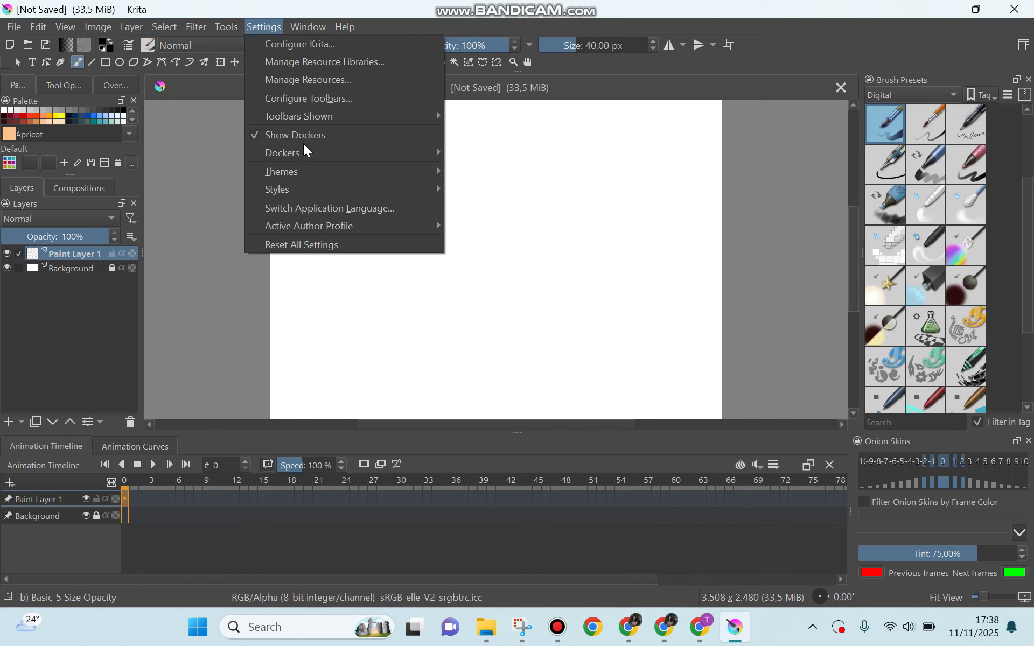
mouse_move(306, 151)
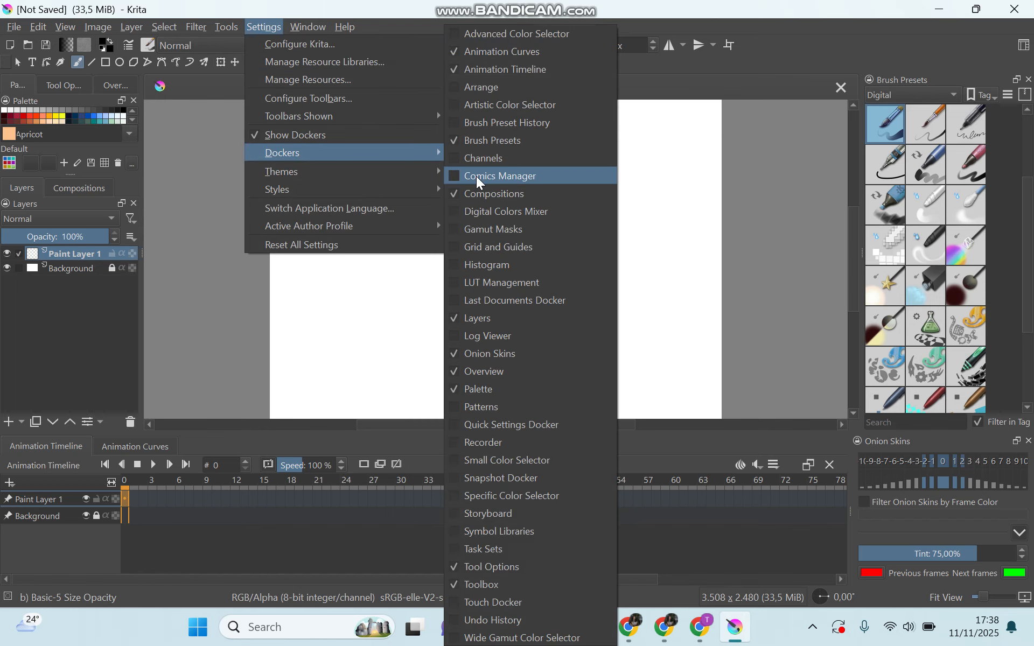
click(530, 35)
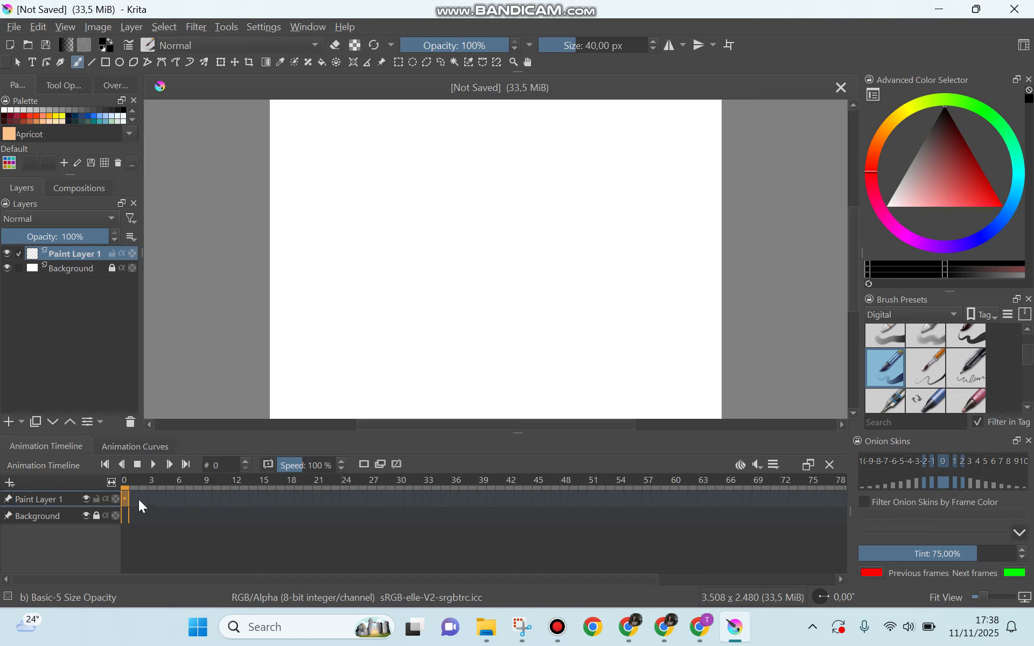
Step: Select frame 0 of Paint Layer 1 in the animation timeline and choose the b) Basic-5 Size brush preset
click(171, 500)
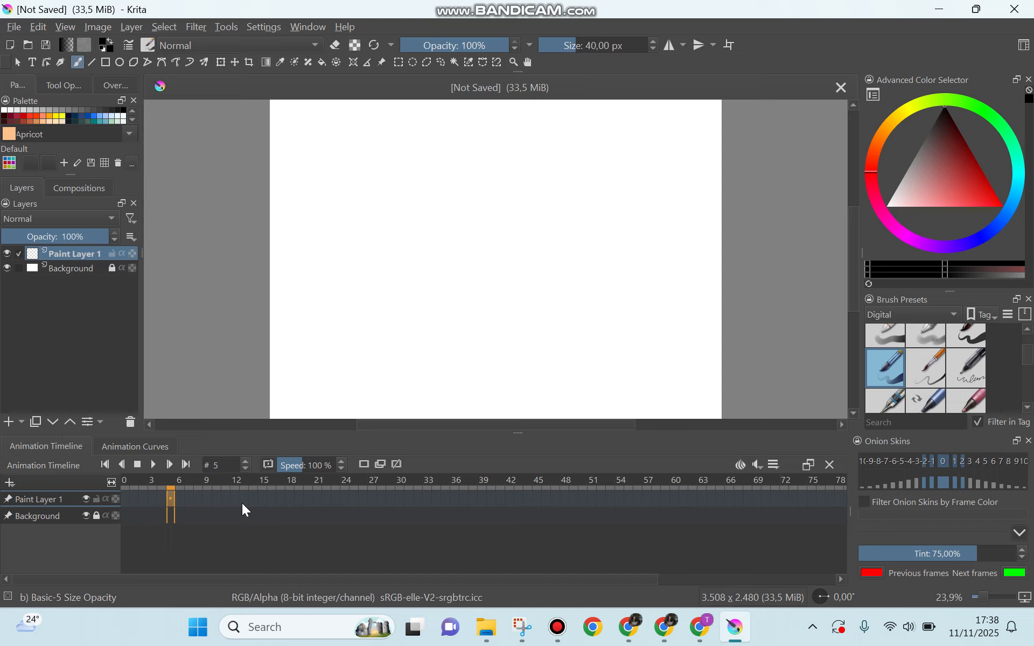
click(125, 497)
scroll(916, 372, up, 3)
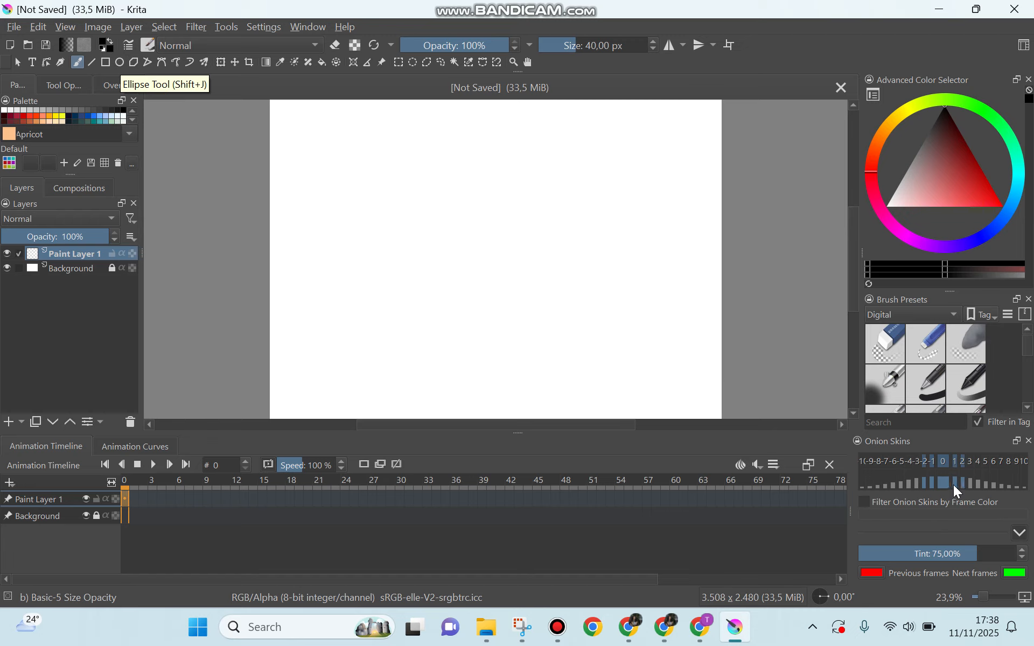
scroll(972, 366, down, 2)
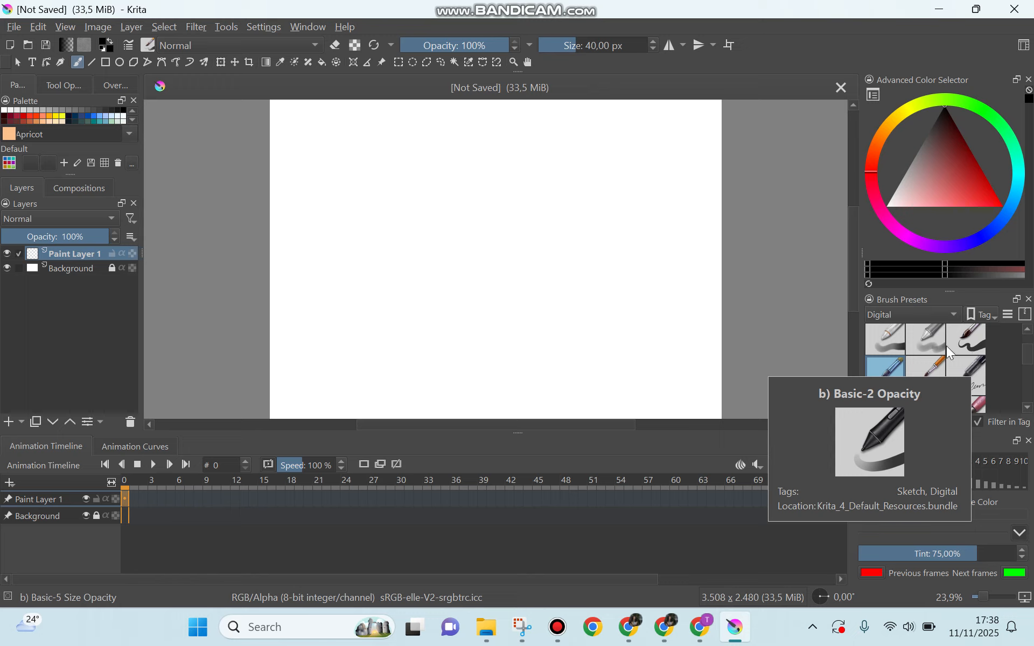
click(969, 342)
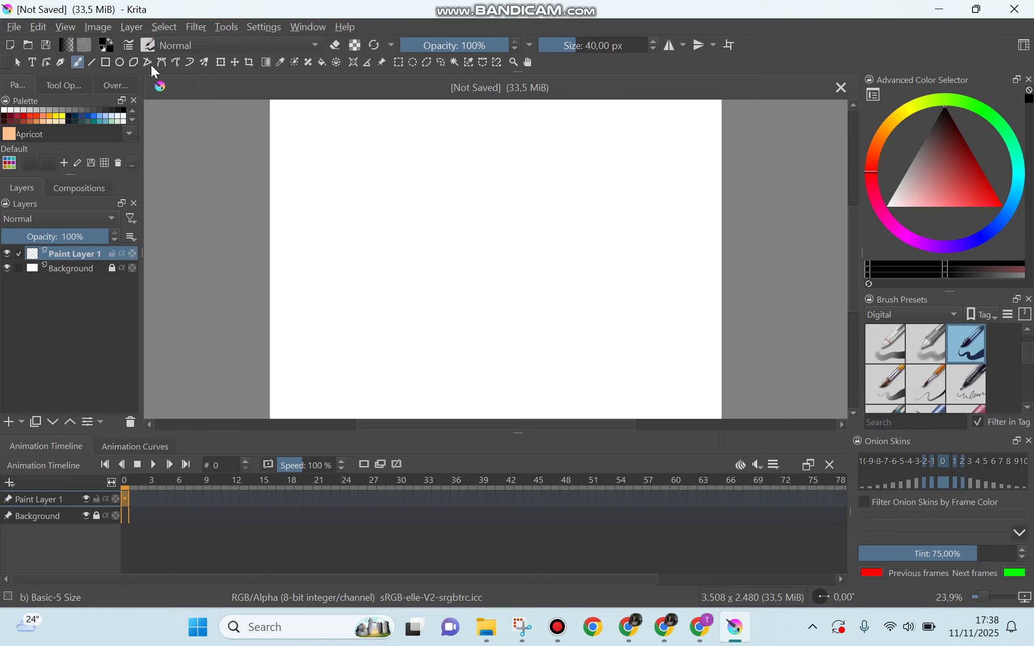
Step: Draw a black circle outline in the canvas's lower-left area with the Ellipse tool and move it slightly closer to the corner
click(120, 66)
drag(299, 296, 381, 382)
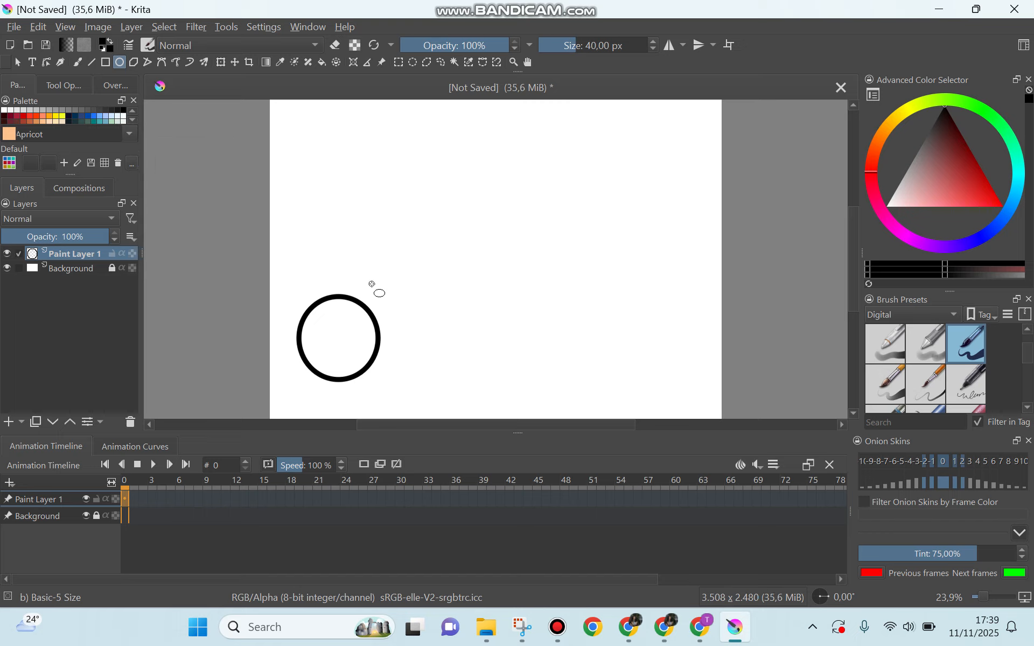
click(221, 63)
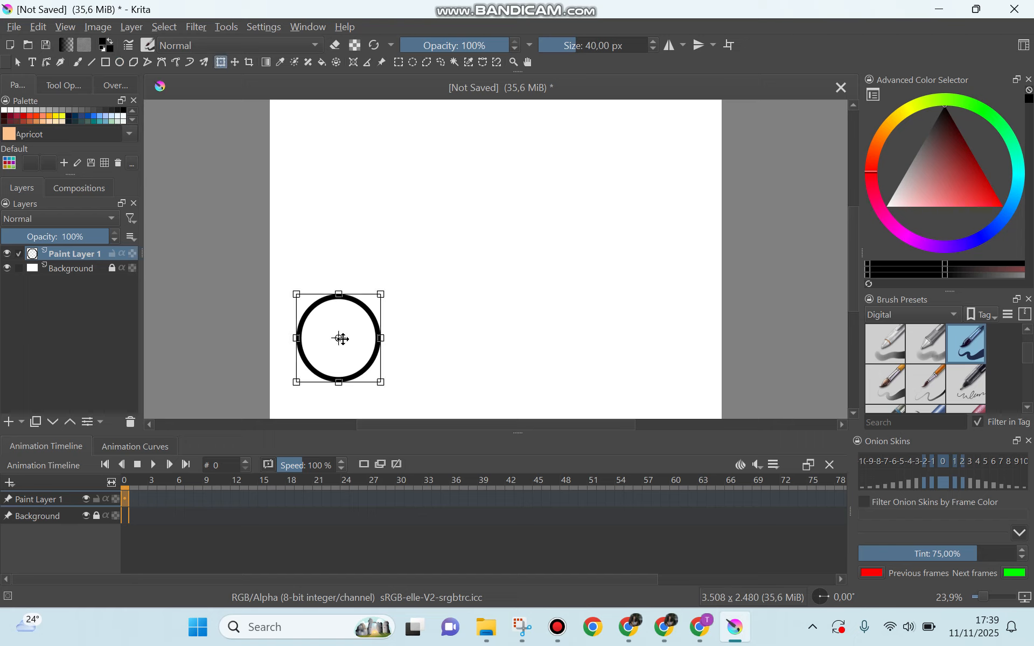
drag(337, 329, 322, 346)
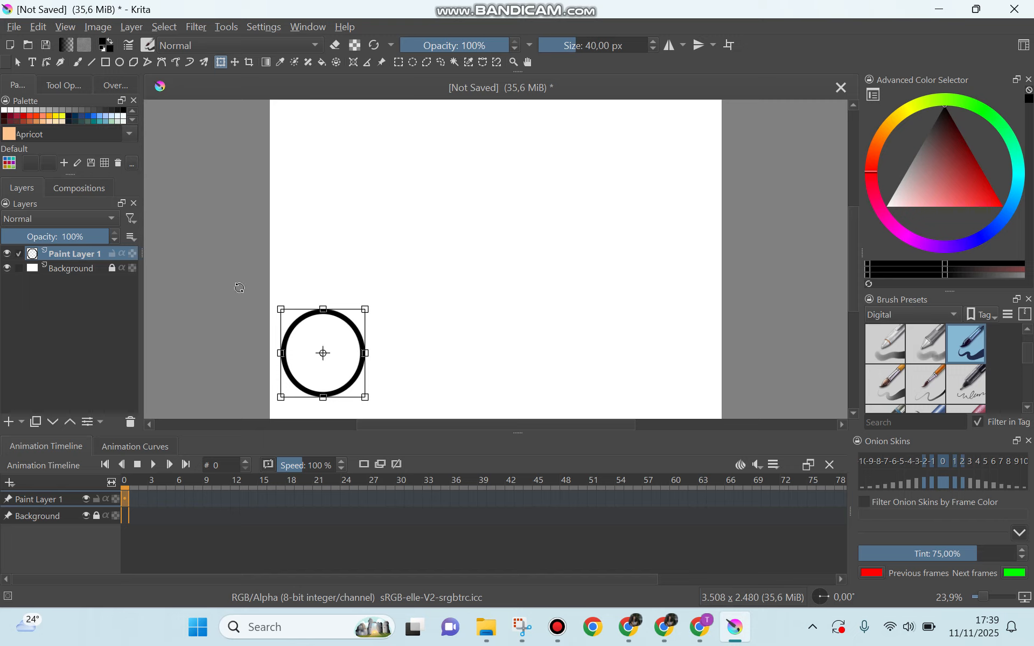
Step: Create a blank frame at frame 0 of Paint Layer 1 in the animation timeline
right_click(127, 500)
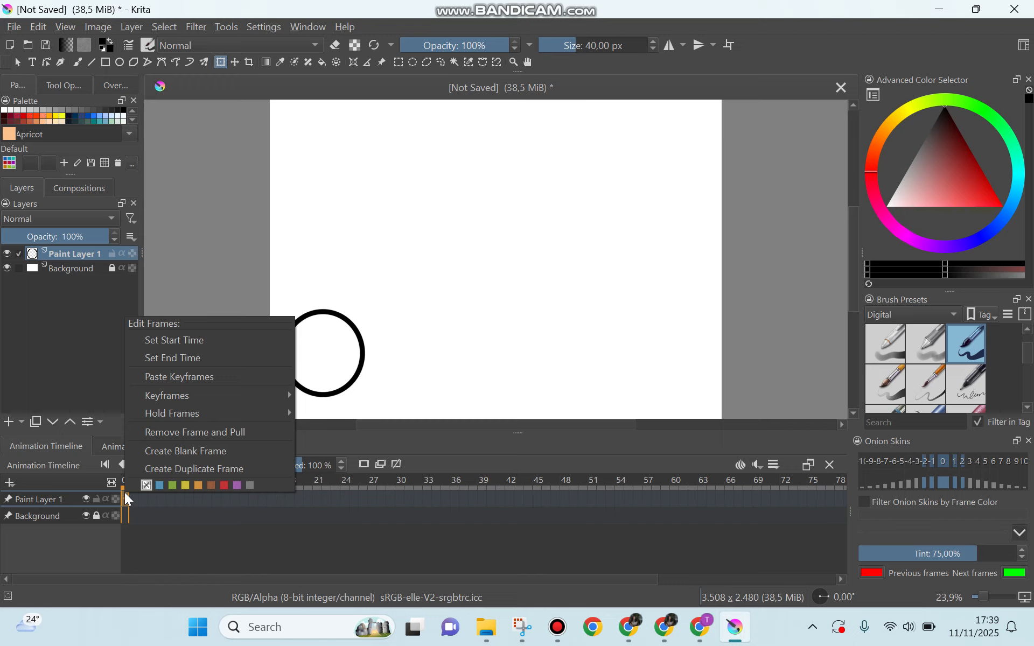
click(157, 457)
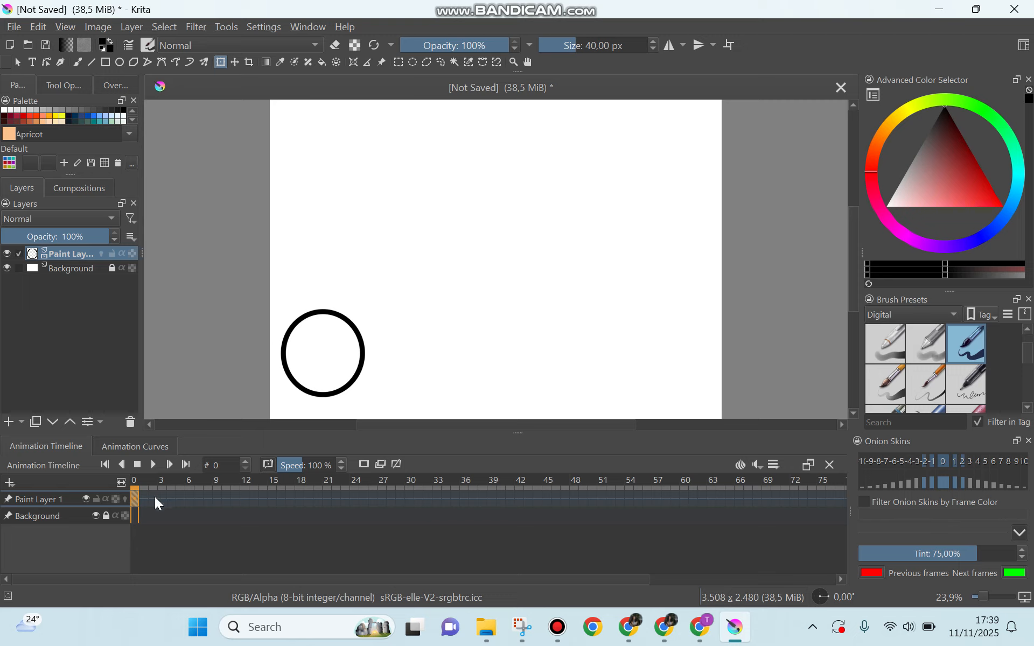
Step: Create a blank frame at frame 6 of Paint Layer 1 in the animation timeline
click(190, 496)
right_click(191, 502)
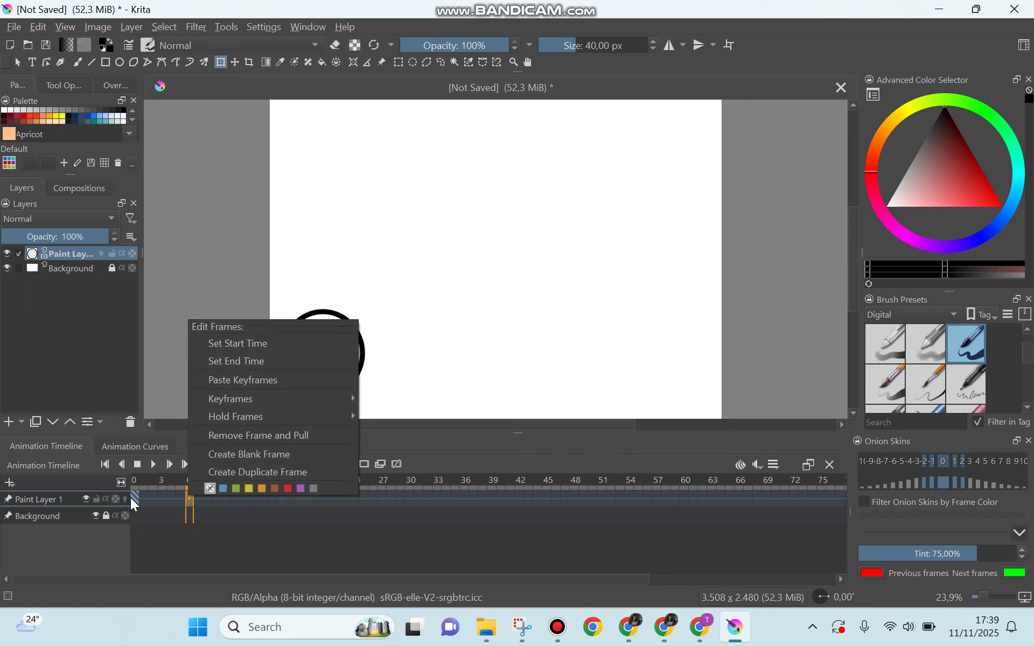
click(224, 464)
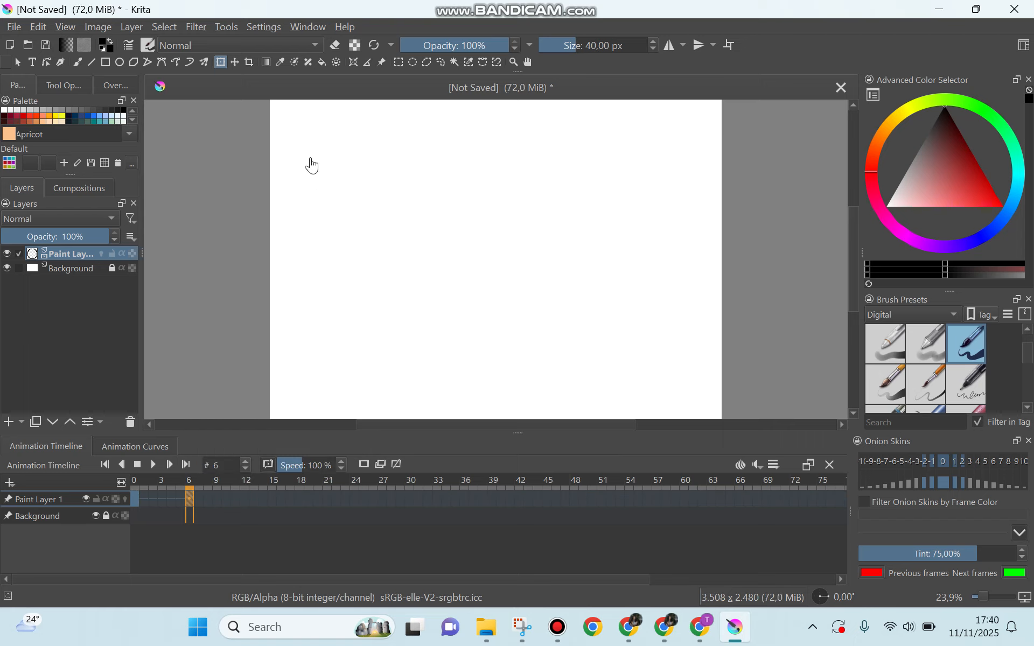
Step: Copy the circle keyframe from frame 0 to frame 6 and move its circle up to the canvas's upper-left corner with the Transform tool
click(135, 497)
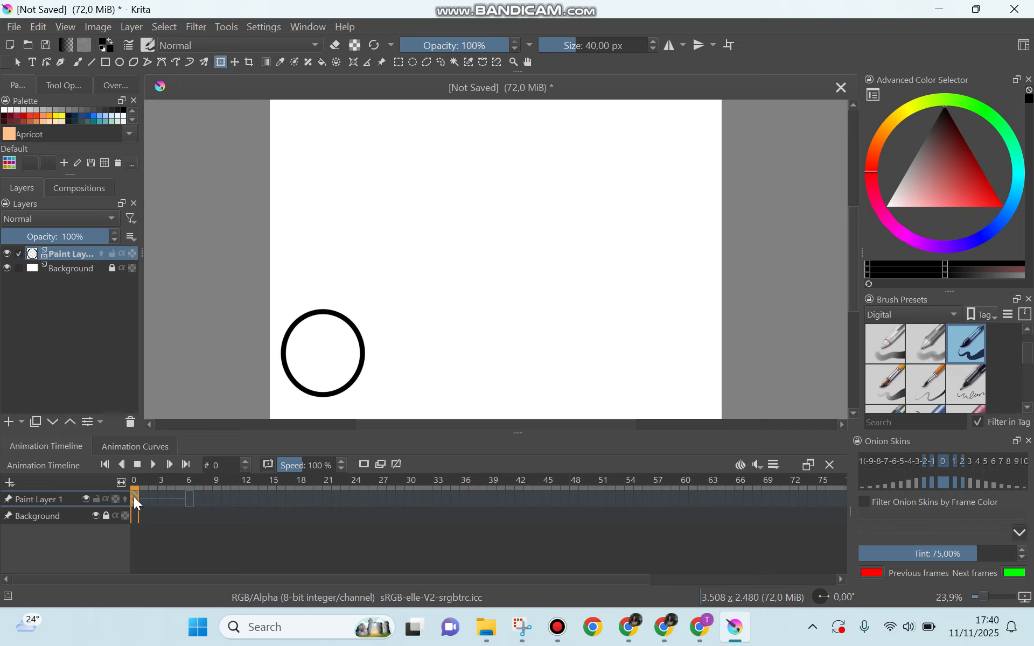
right_click(134, 496)
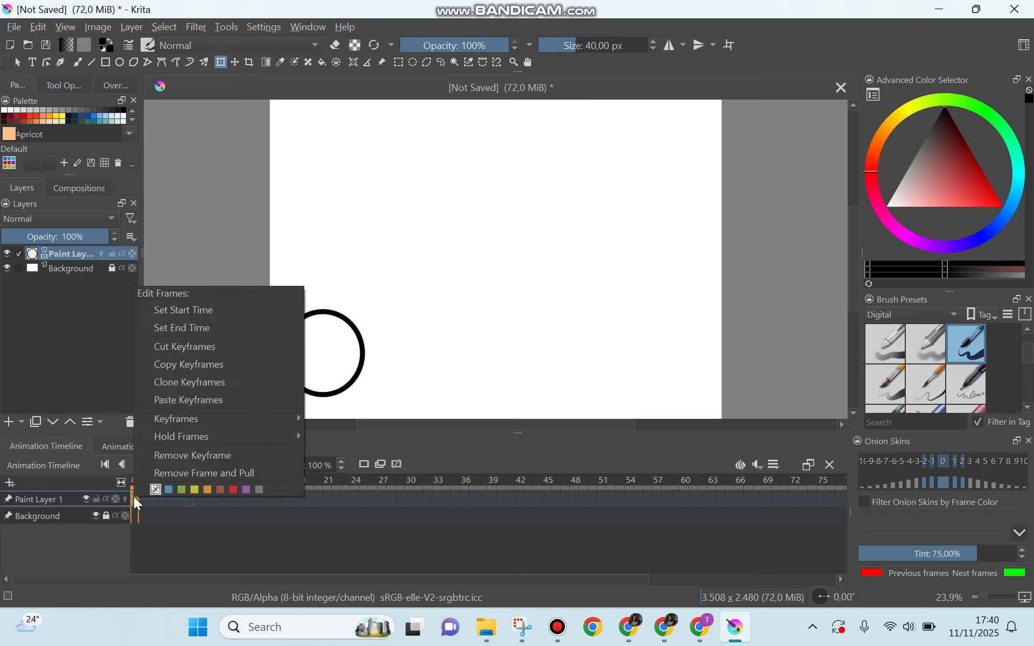
click(184, 382)
click(188, 496)
right_click(189, 495)
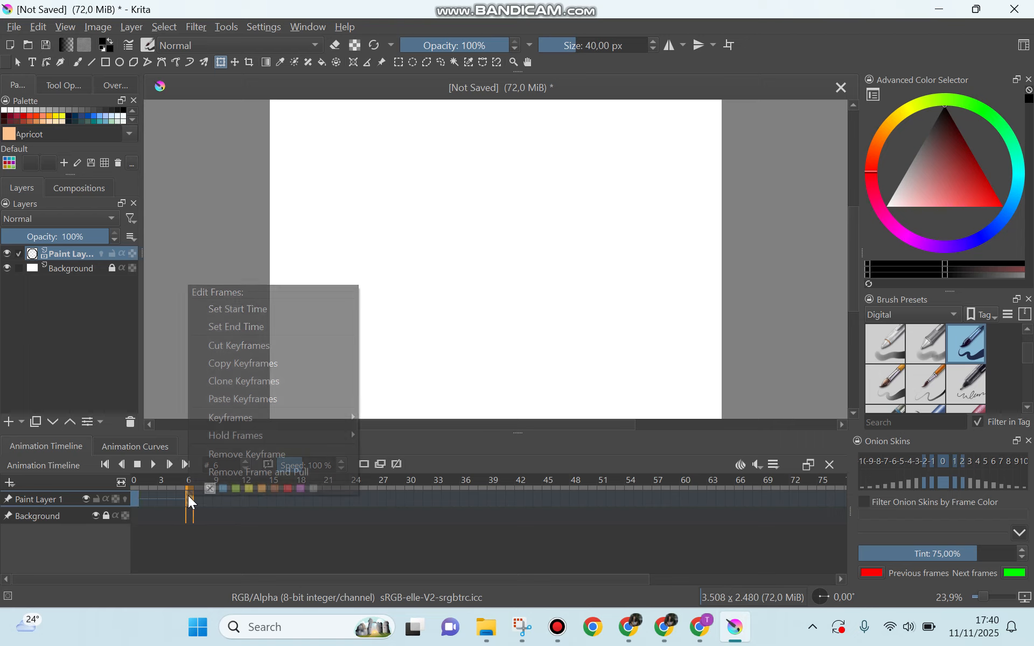
click(230, 401)
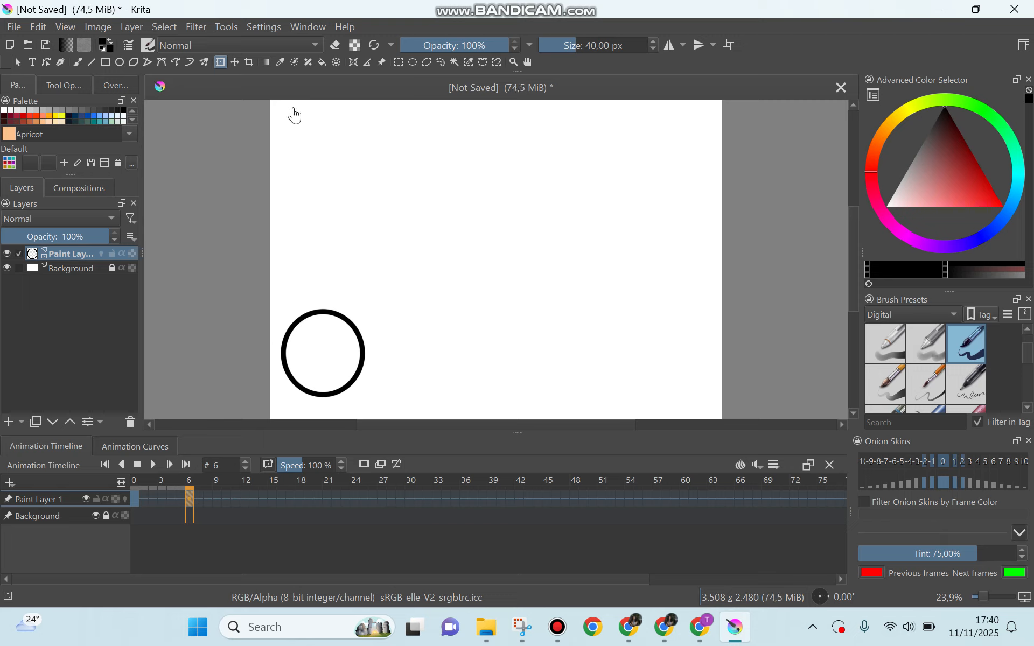
click(221, 61)
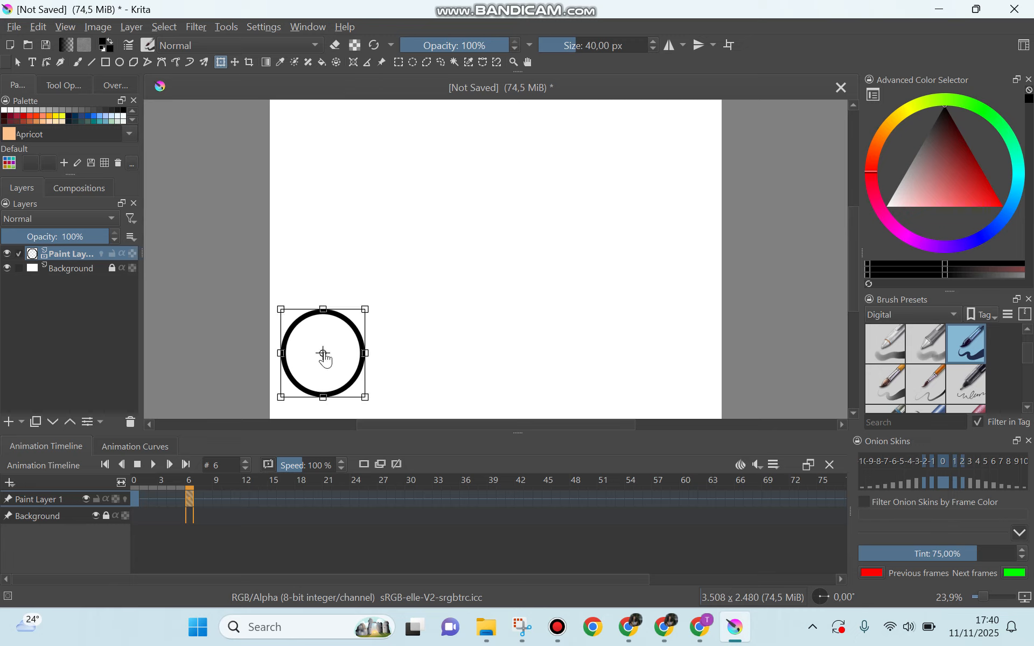
drag(302, 378, 313, 155)
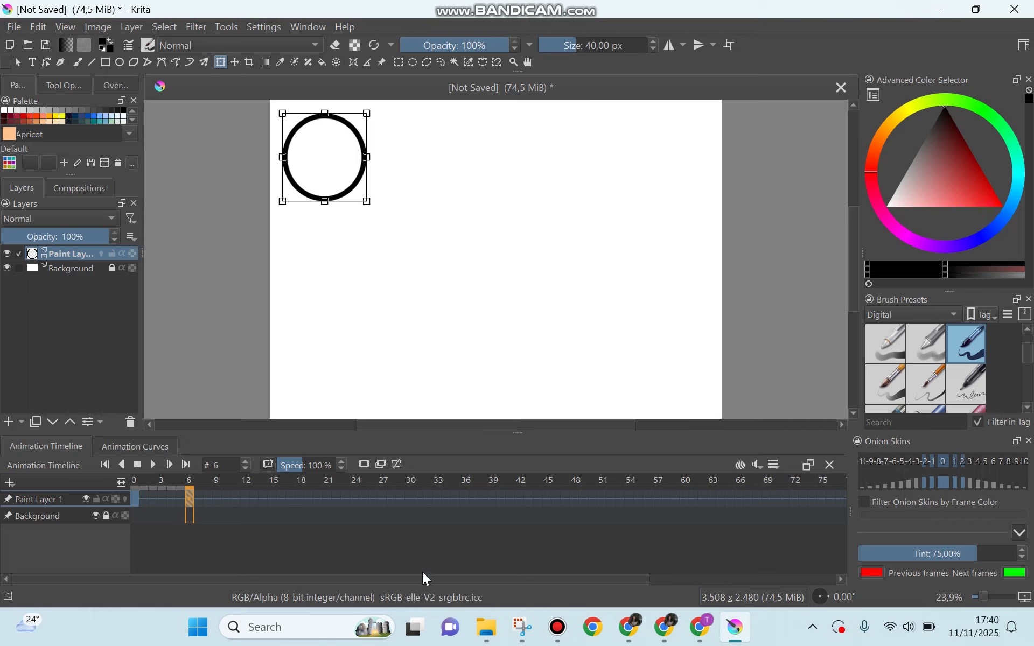
Step: Copy the keyframe from frame 6 to frame 12 and move its circle across to the canvas's upper-right corner
right_click(188, 493)
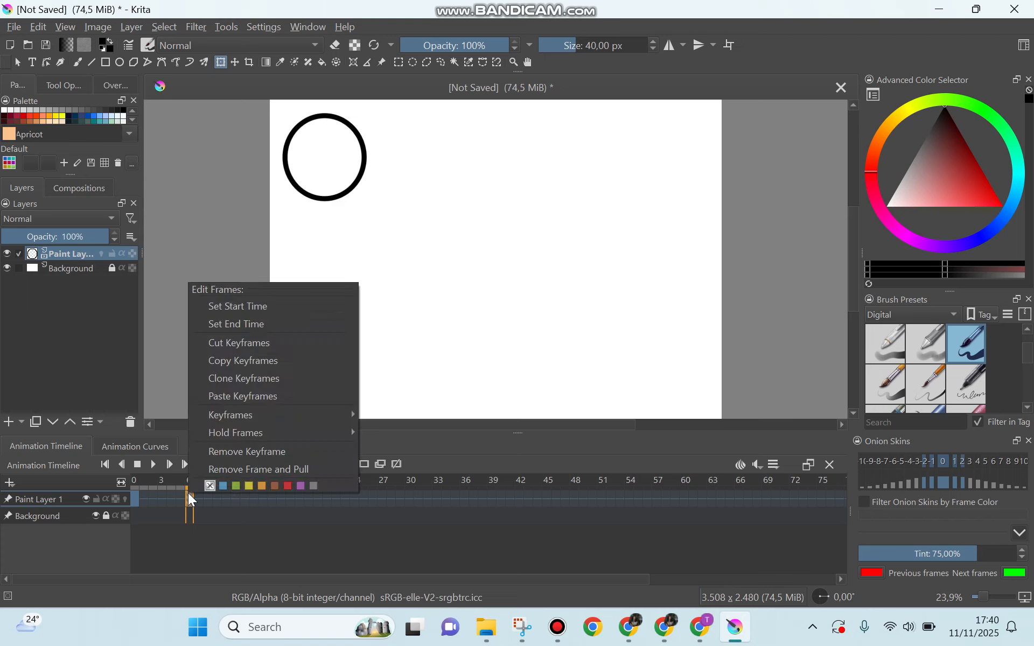
click(247, 364)
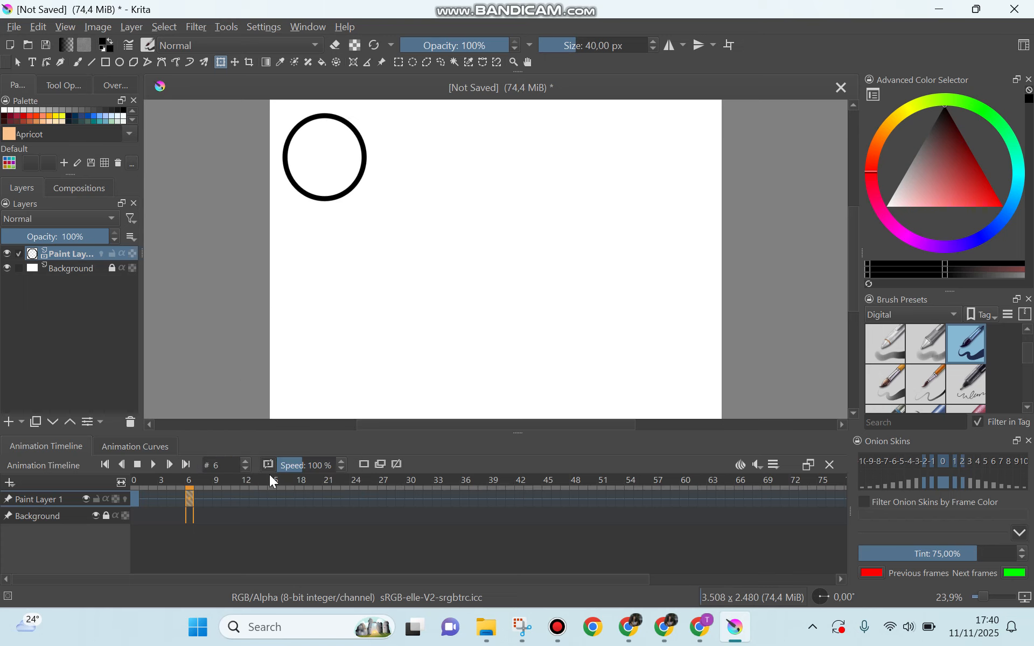
click(244, 498)
right_click(245, 497)
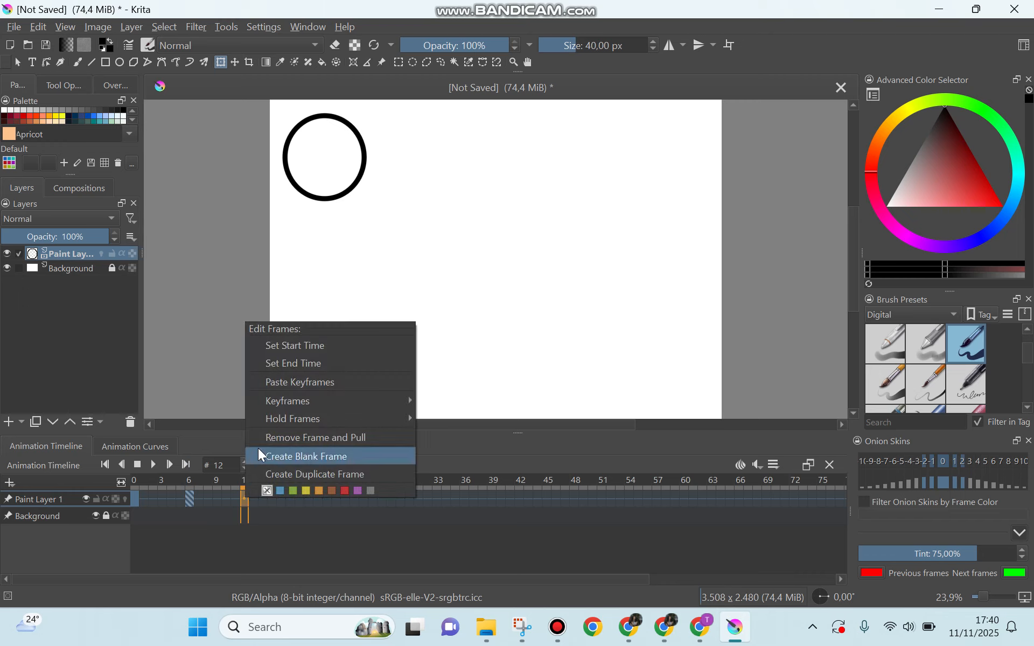
click(293, 382)
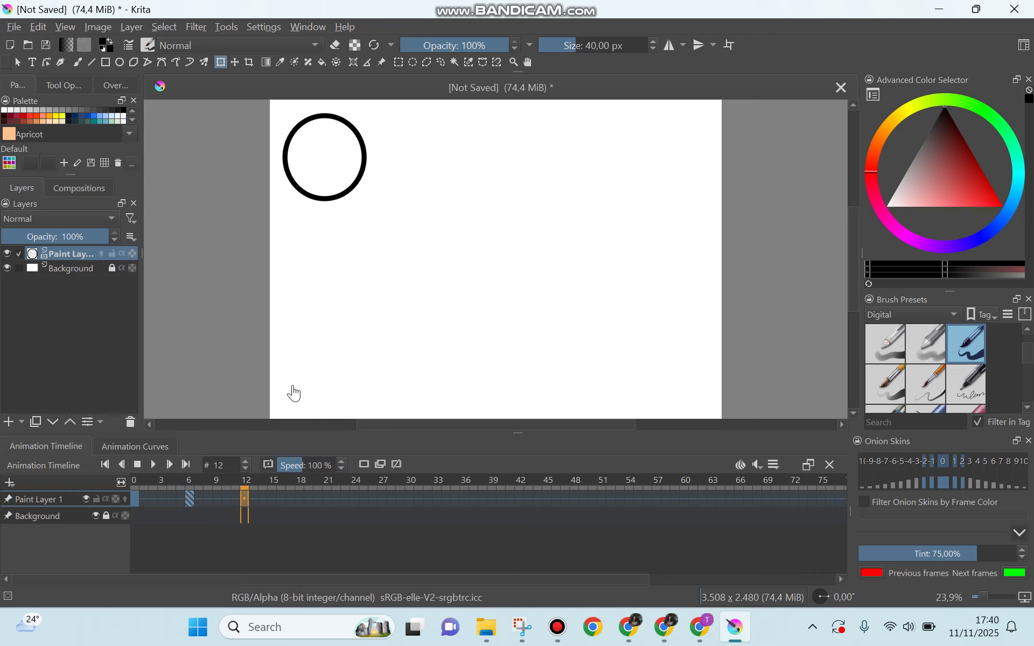
click(226, 63)
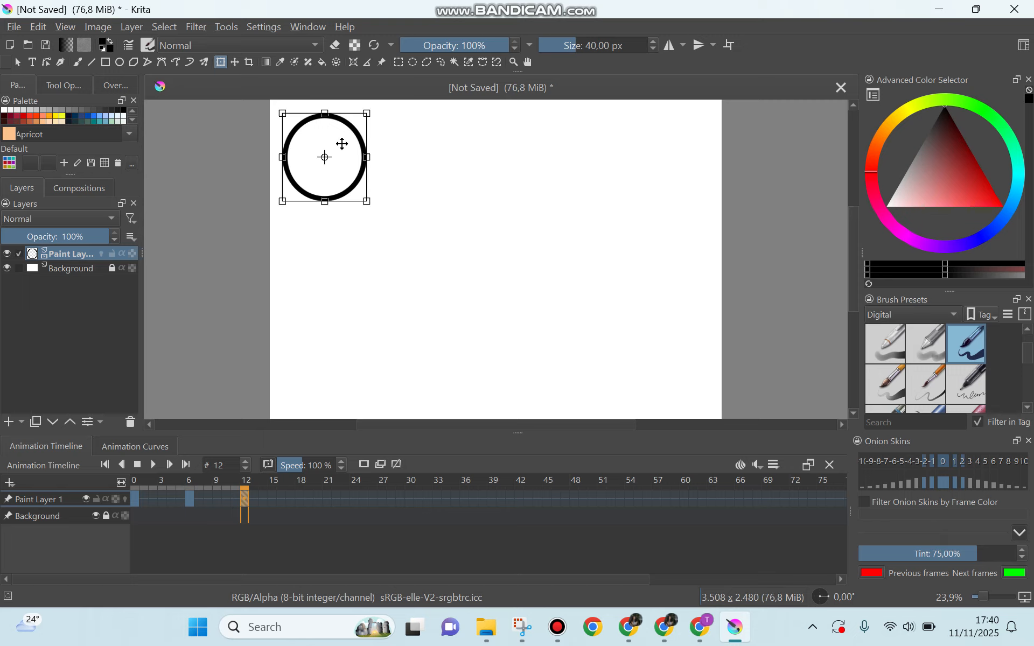
drag(334, 146, 678, 137)
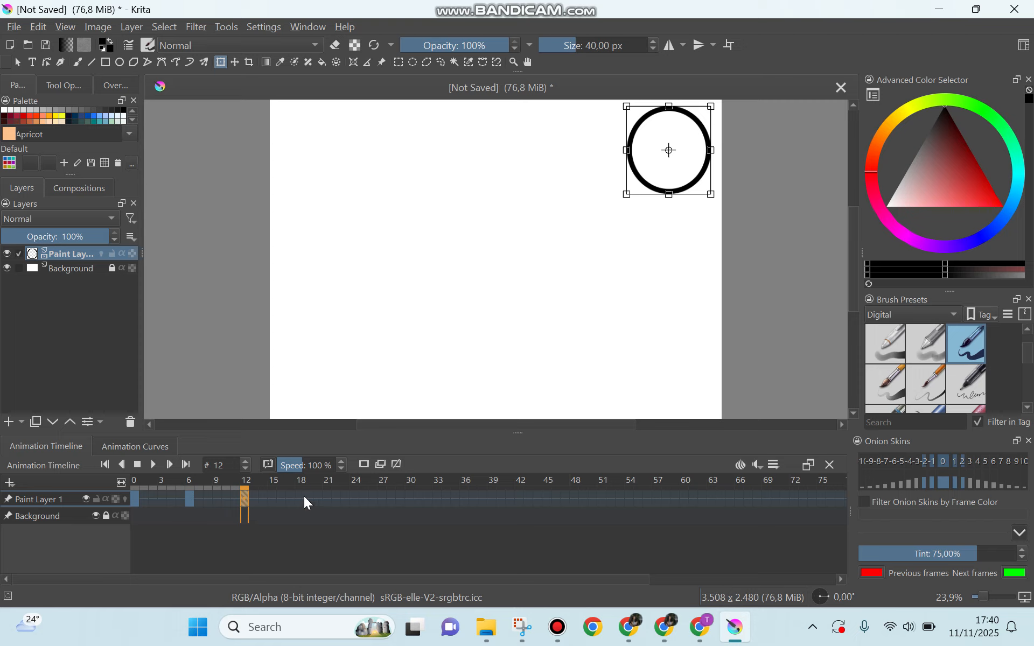
Step: Copy the keyframe from frame 12 and paste it at frame 18 of Paint Layer 1
right_click(243, 502)
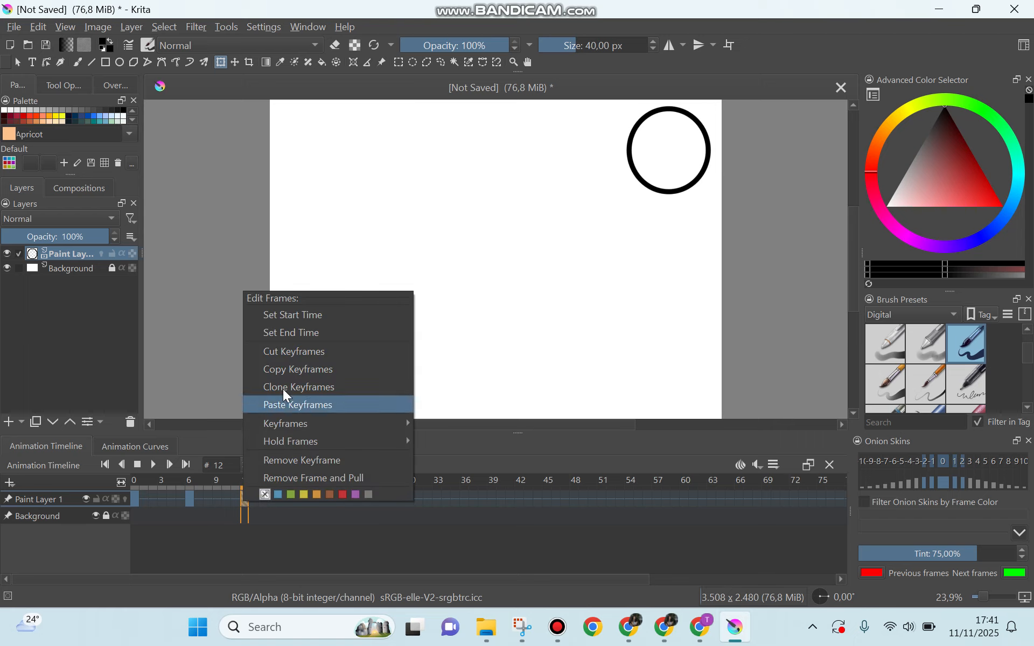
click(285, 373)
click(301, 493)
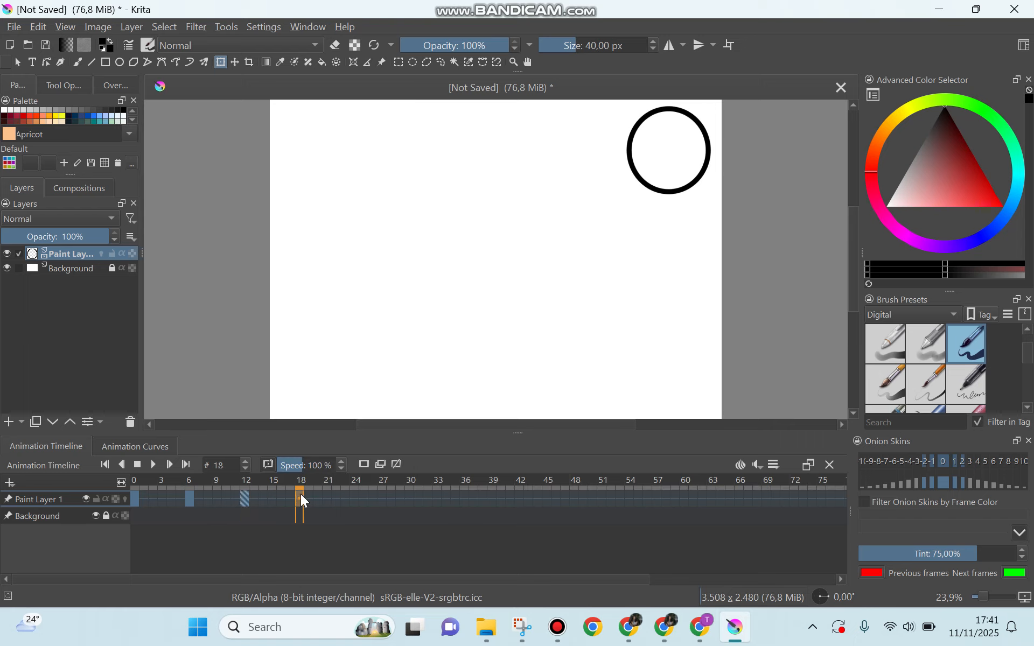
right_click(300, 493)
click(362, 377)
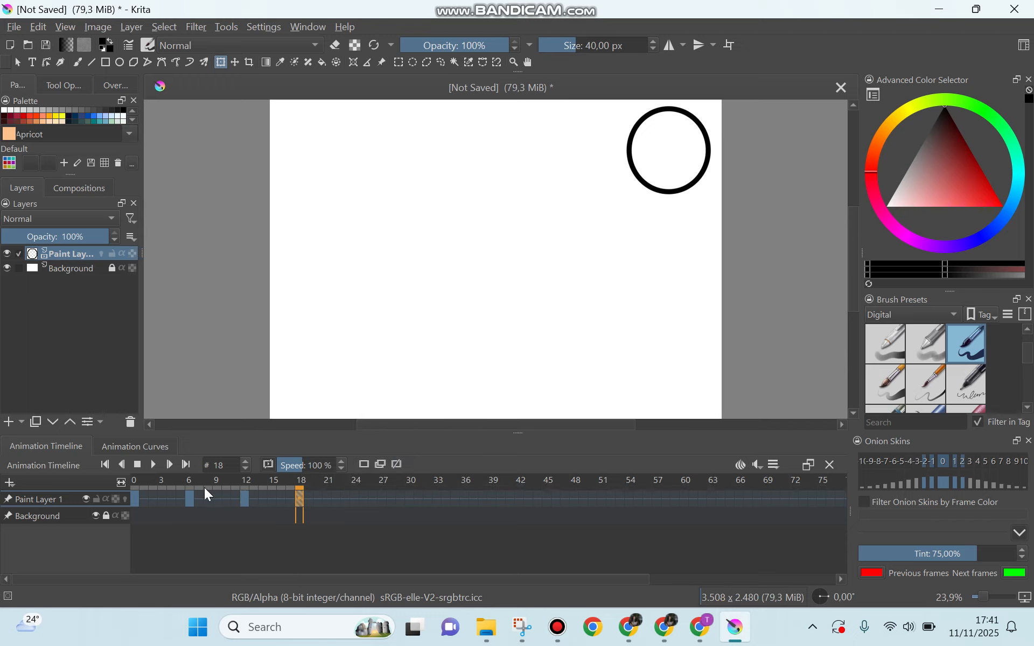
click(290, 499)
click(298, 500)
click(339, 505)
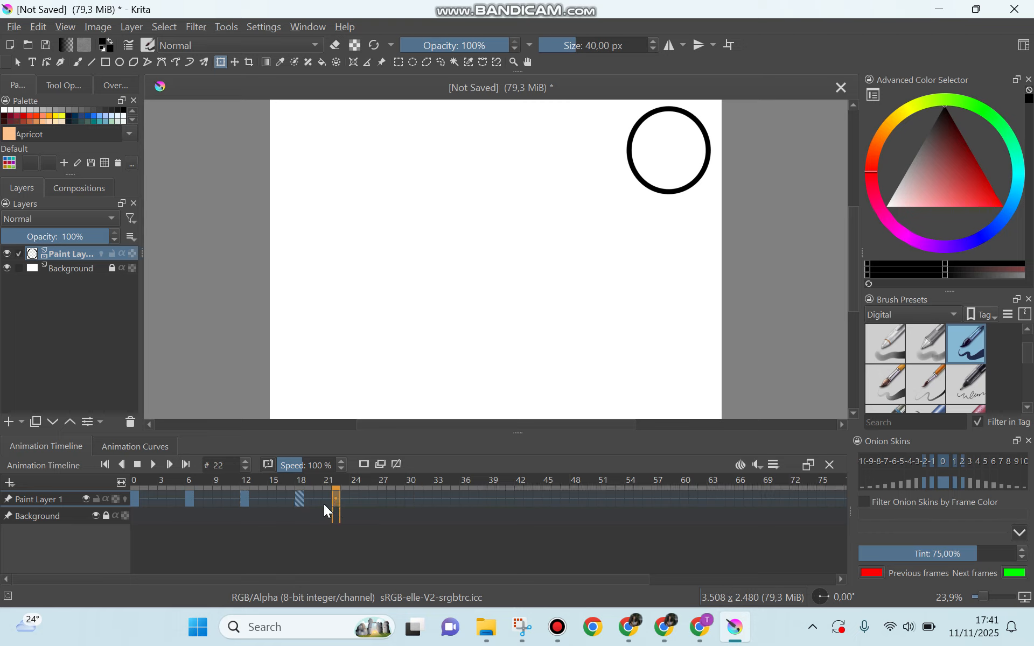
click(300, 497)
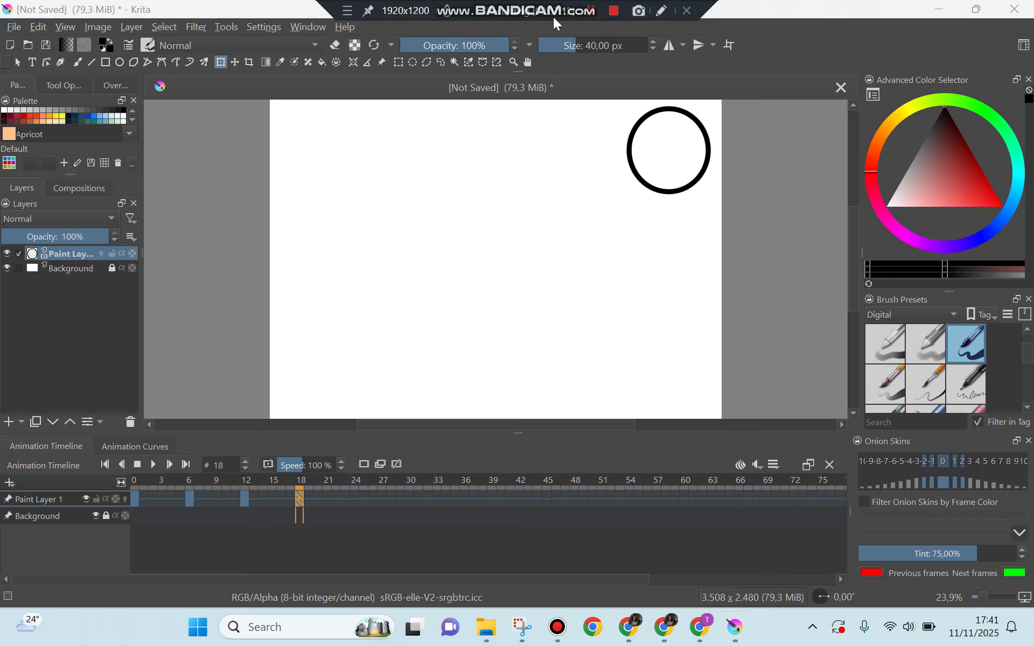
Step: Play the animation from frame 0 to check the circle's movement, and pause it
click(132, 481)
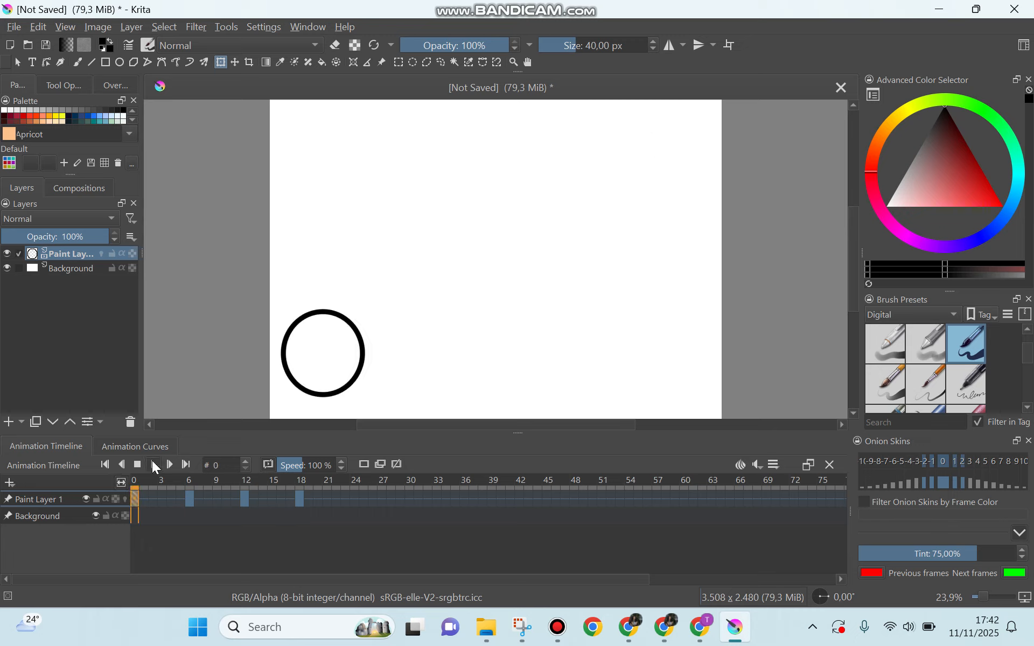
click(153, 465)
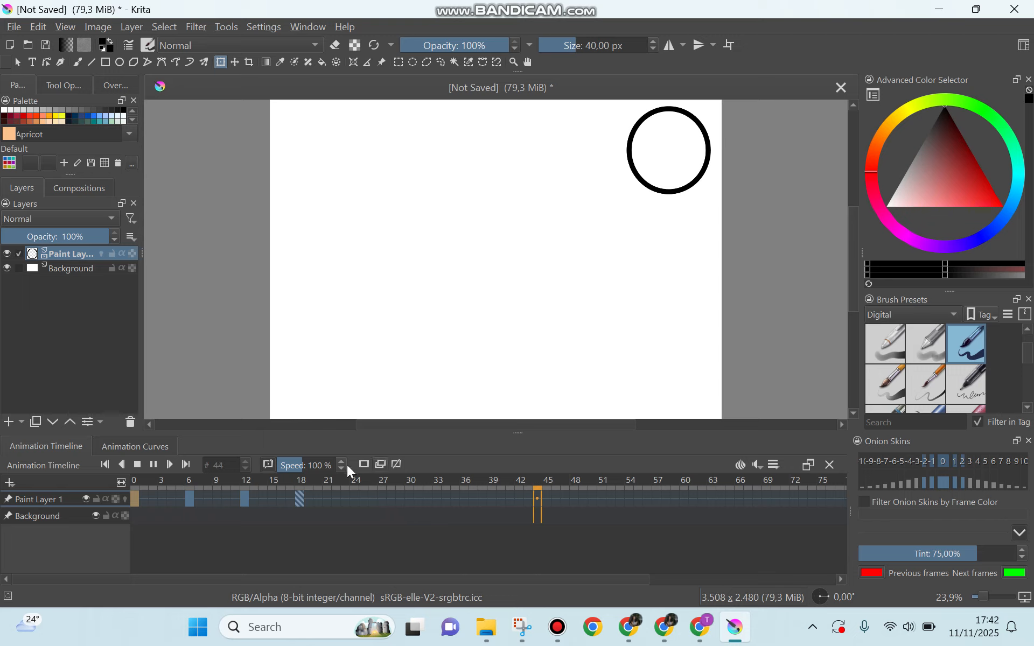
click(153, 466)
Step: Copy the keyframe from frame 18 to frame 24 and move its circle down to the canvas's lower-right corner
click(300, 499)
right_click(300, 500)
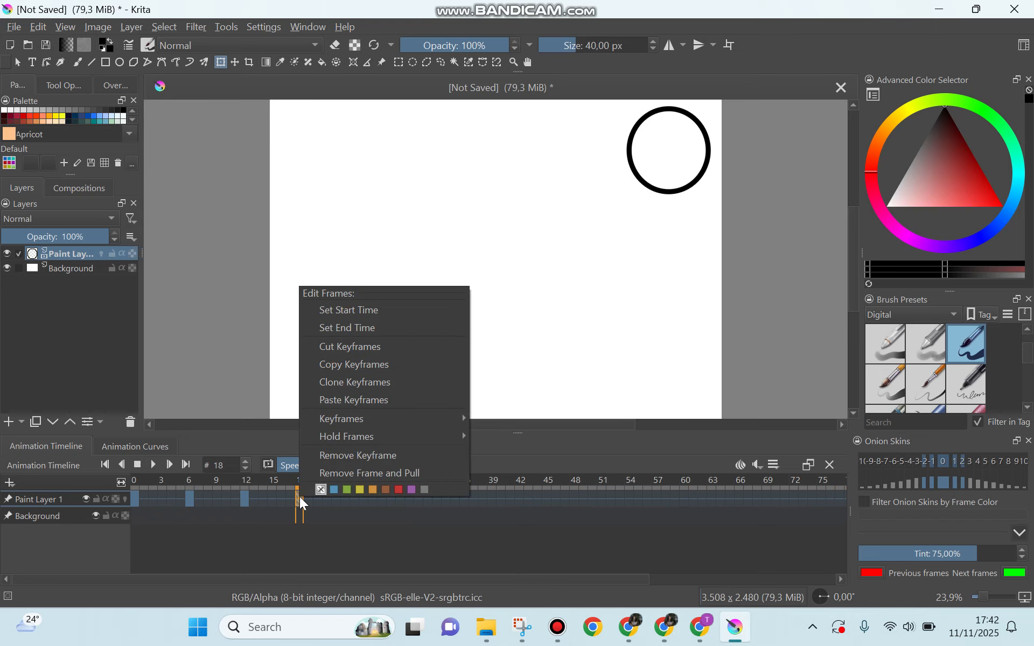
click(376, 365)
click(354, 498)
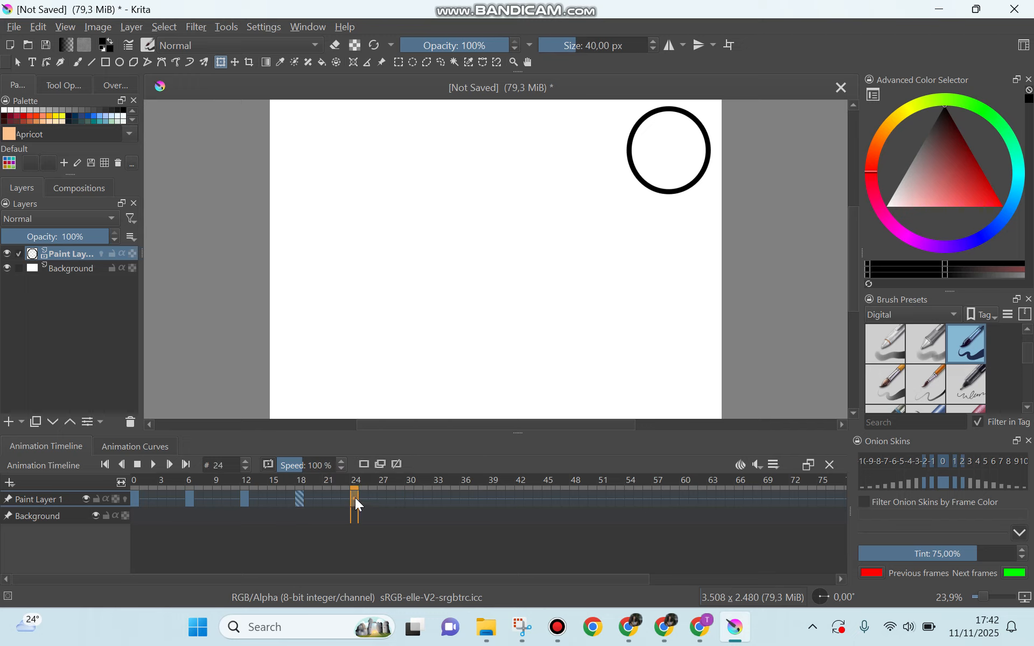
right_click(354, 498)
click(412, 382)
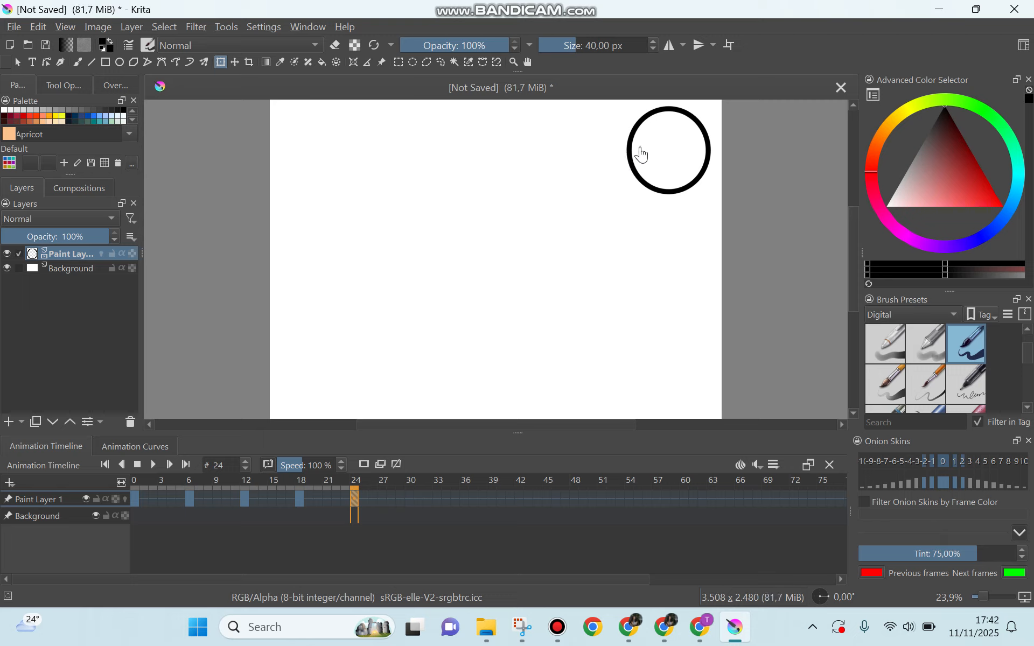
click(221, 64)
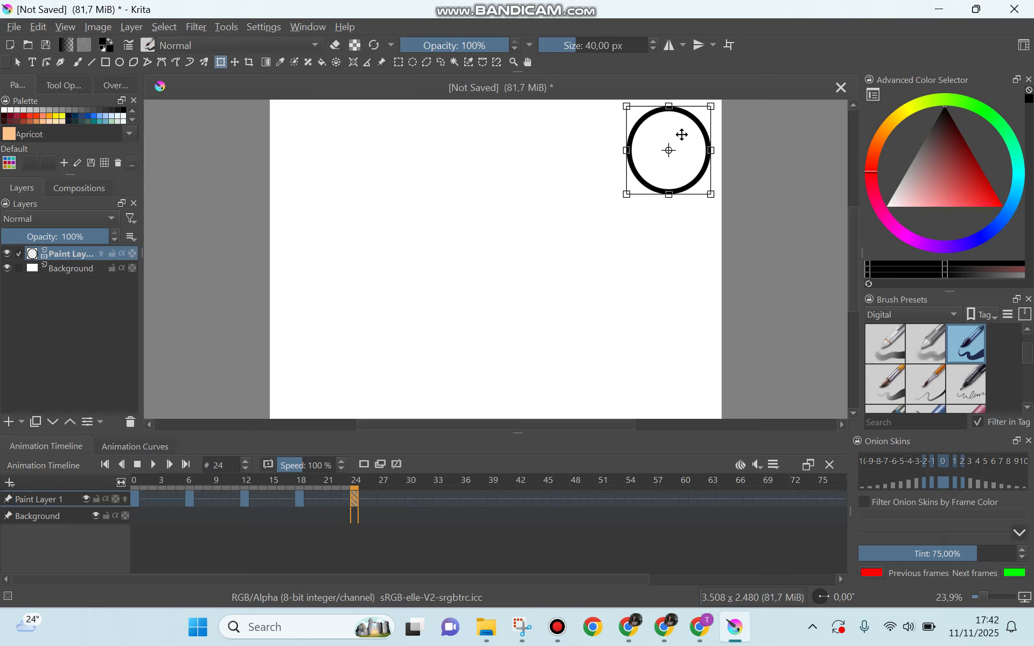
drag(679, 138, 683, 355)
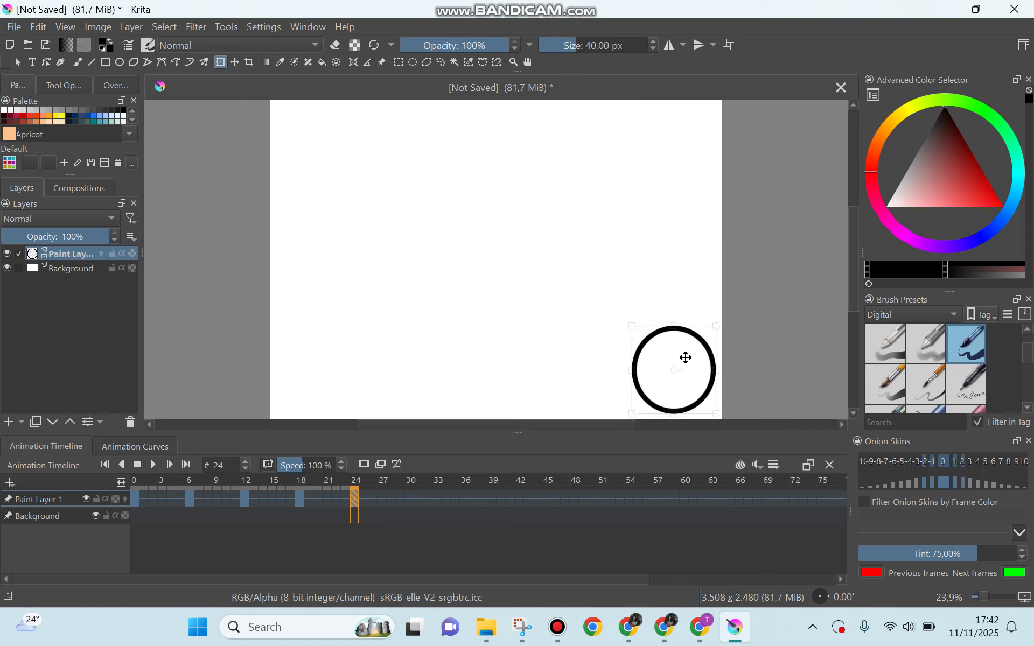
Step: Copy the keyframe from frame 24 to frame 30 and move its circle across to the canvas's lower-left corner
right_click(351, 499)
click(403, 384)
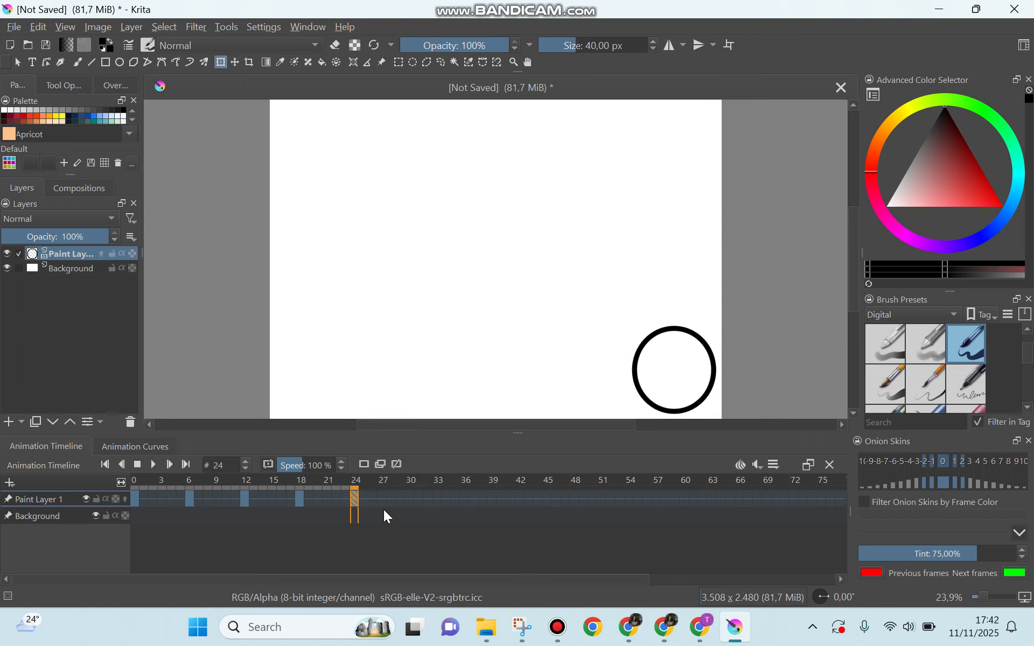
click(408, 496)
right_click(408, 497)
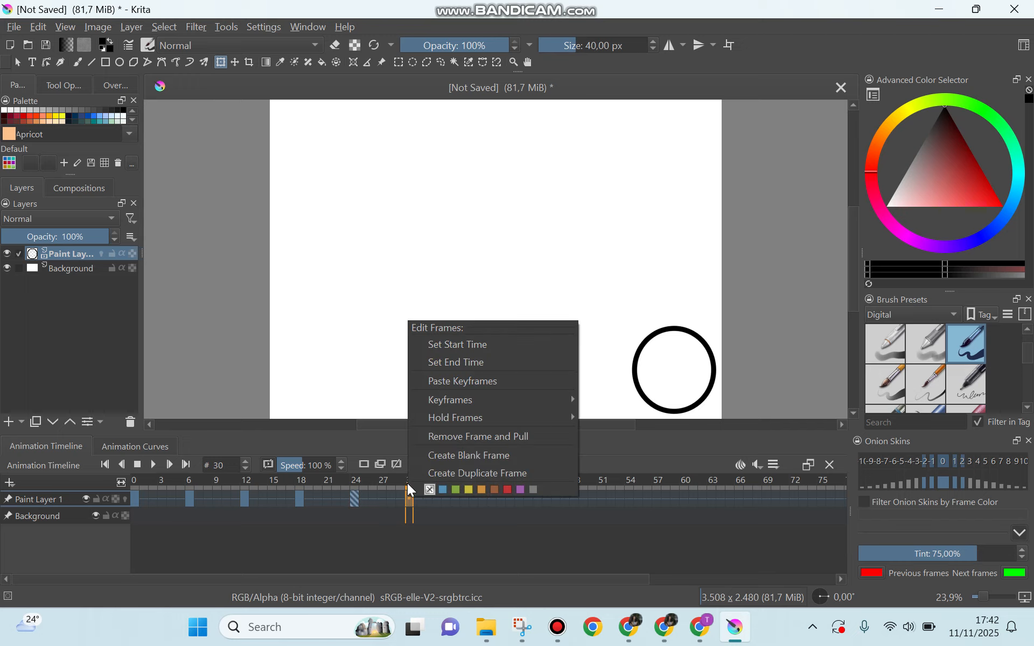
click(463, 383)
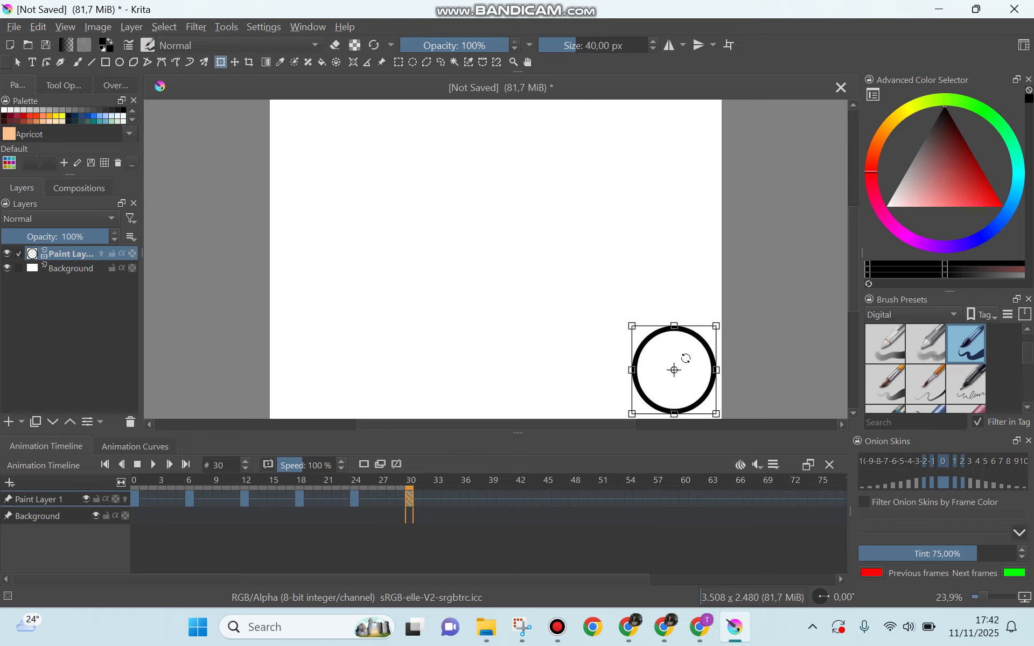
drag(682, 357, 330, 355)
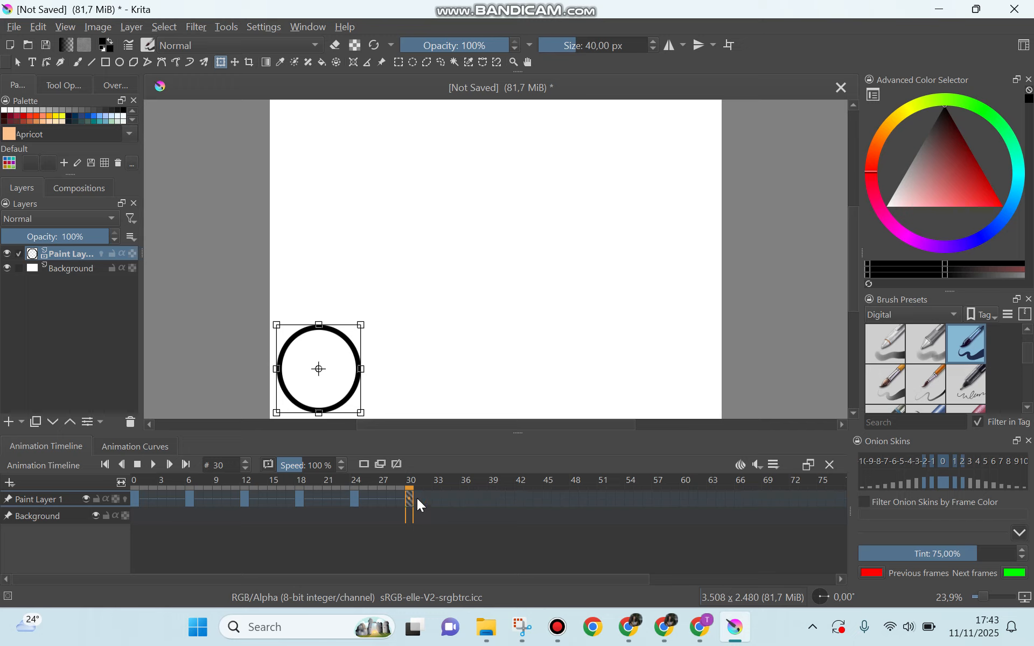
Step: Select frames 0 to 33 of Paint Layer 1 and play the animation to review the circle's full path
drag(417, 499, 125, 500)
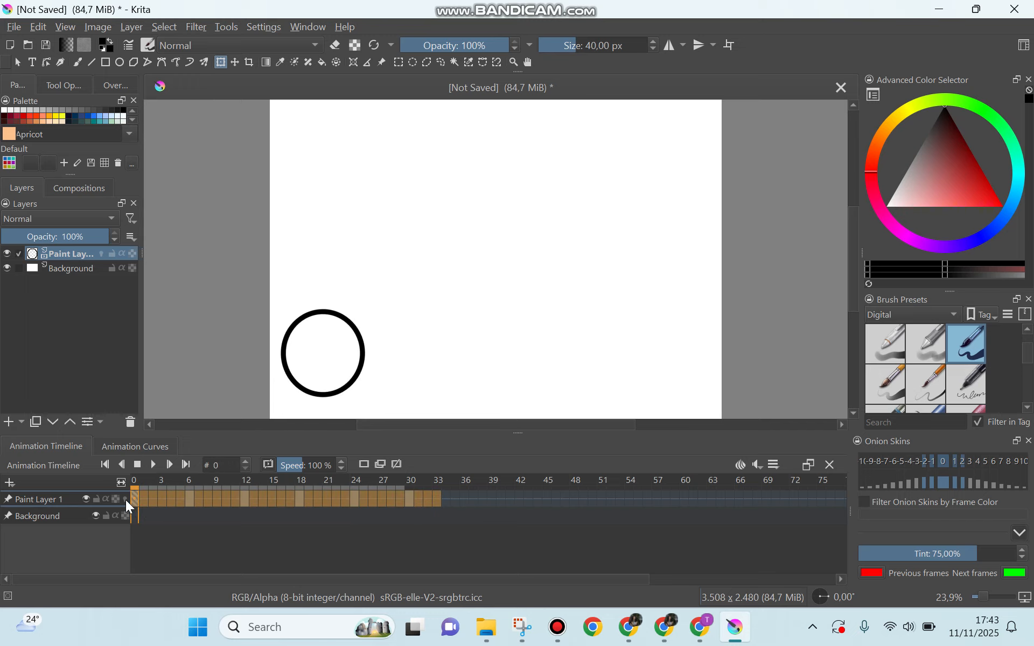
click(150, 466)
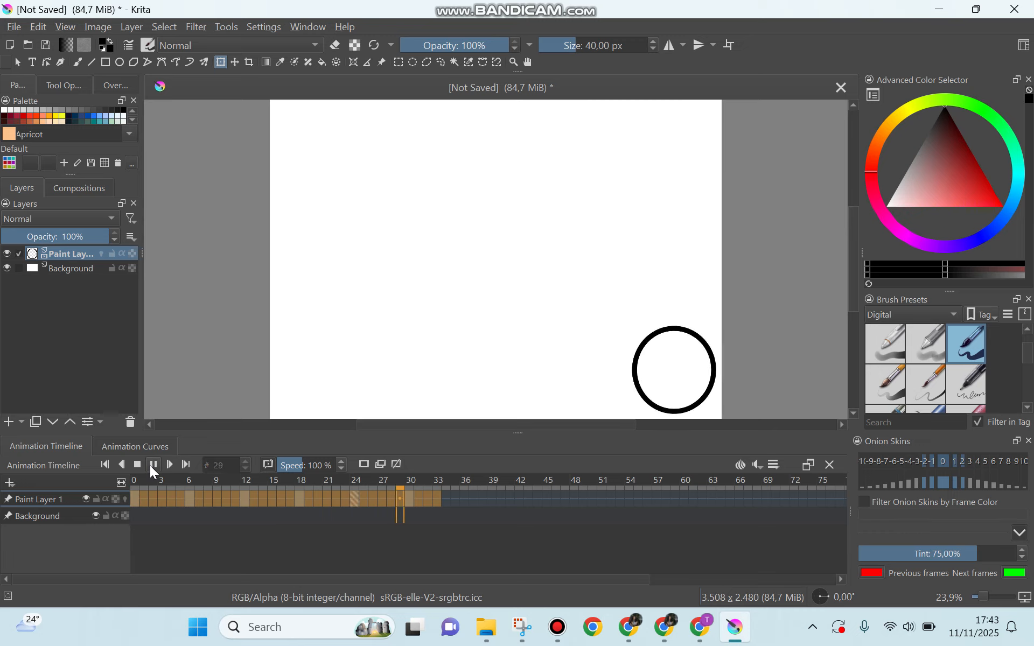
click(154, 464)
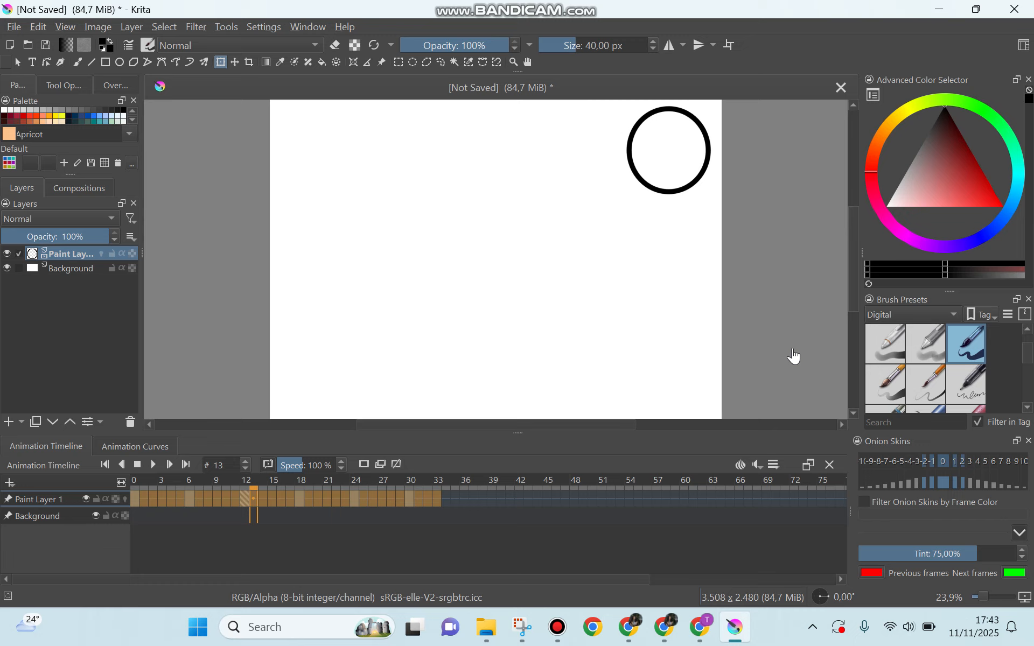
click(152, 466)
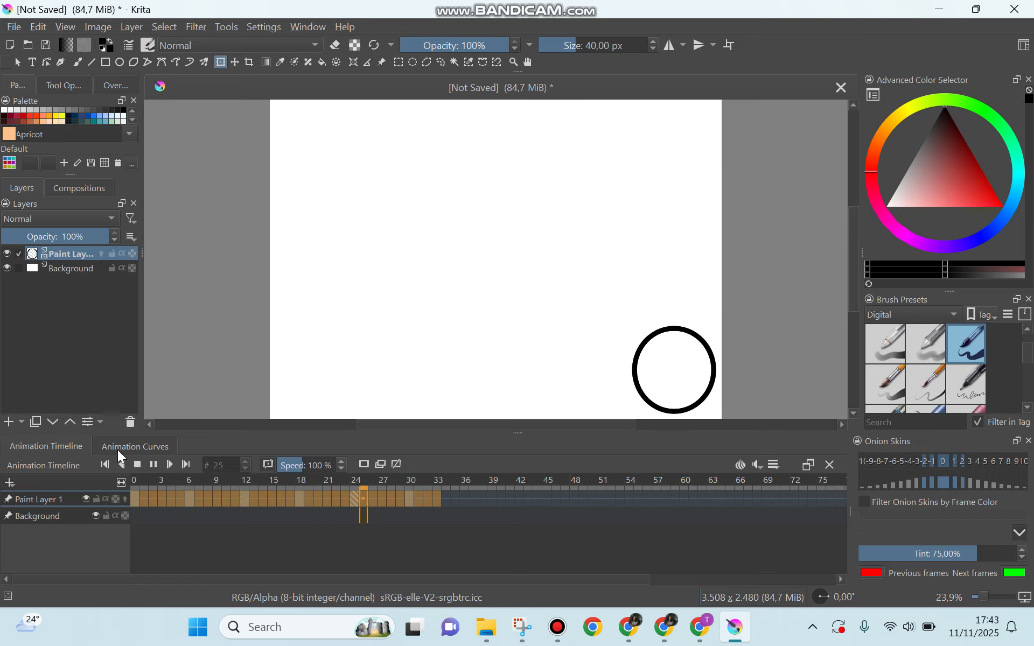